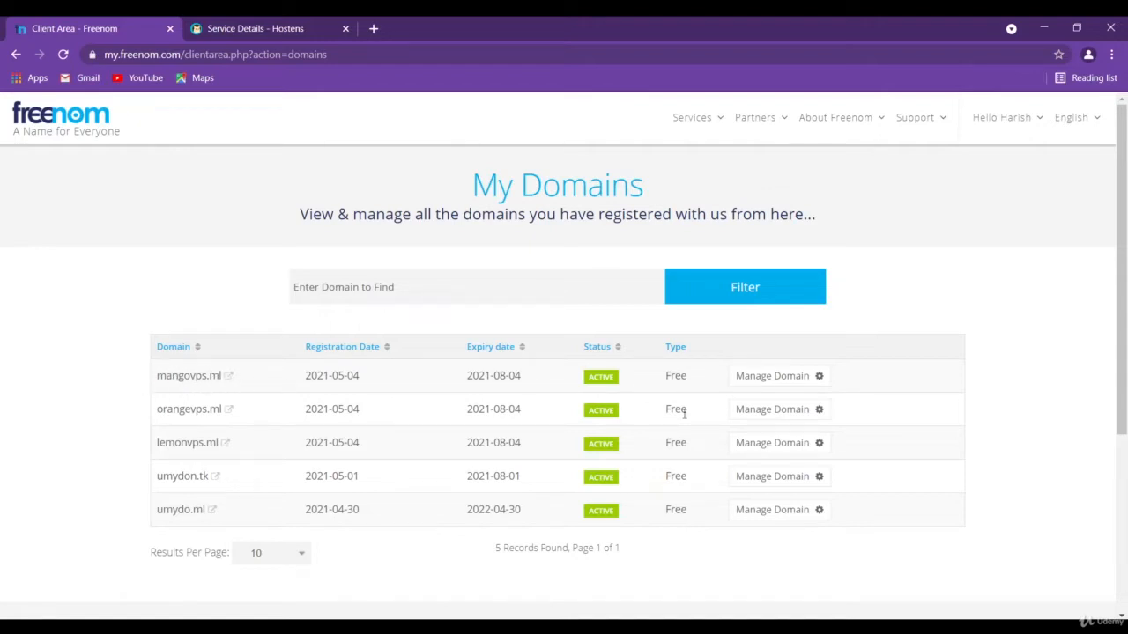
Open the Freenom DNS management page for the domain mangovps.ml
click(795, 379)
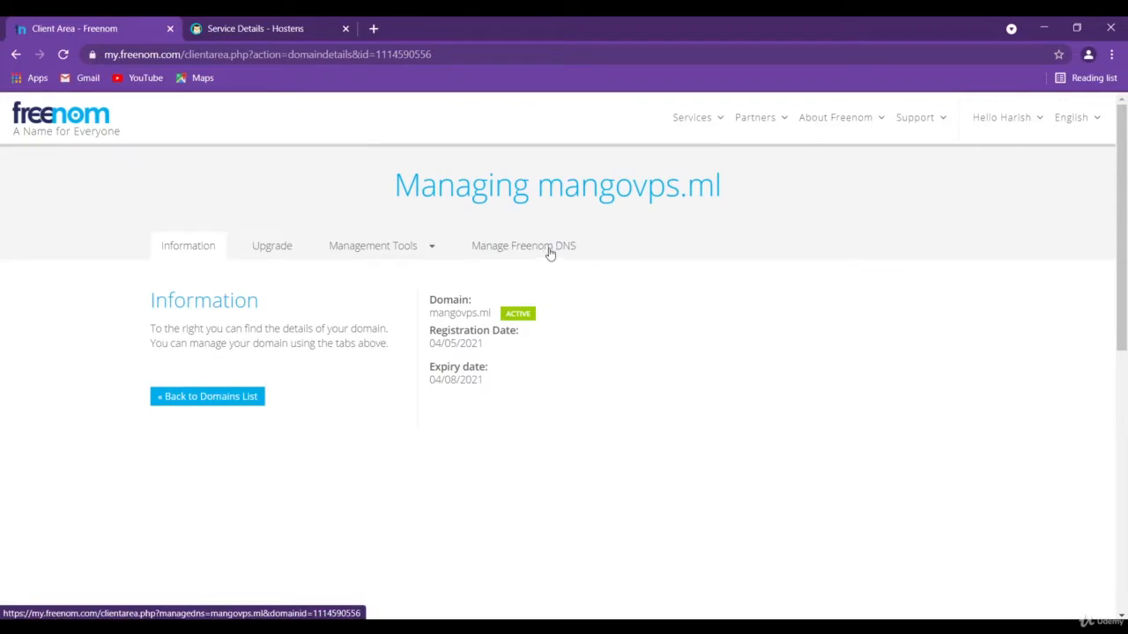
click(549, 251)
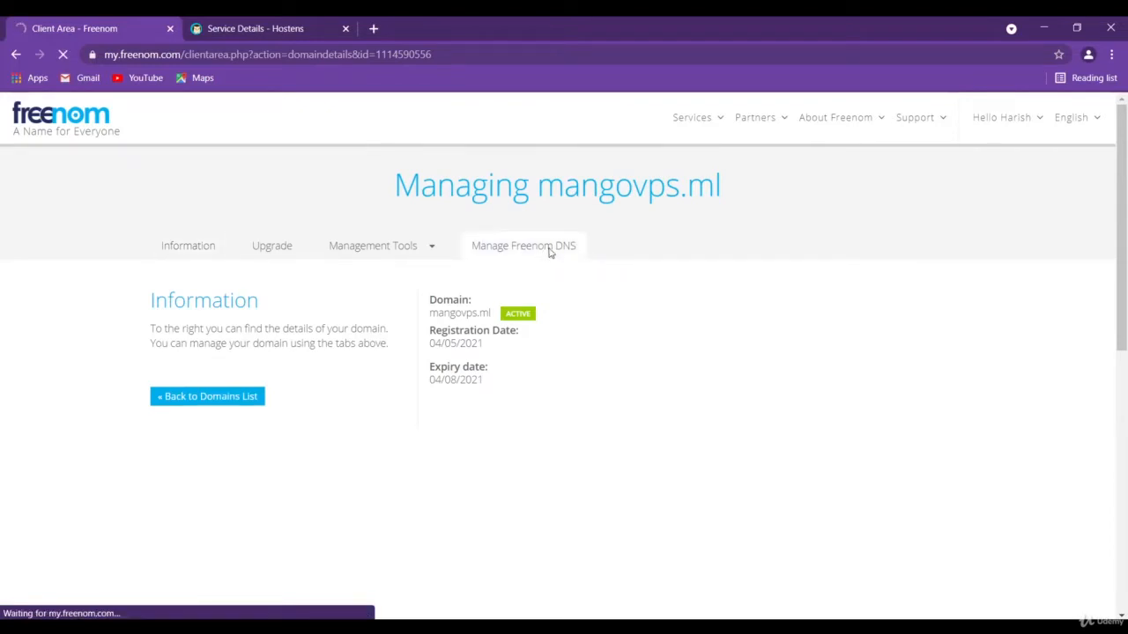
scroll(306, 317, down, 2)
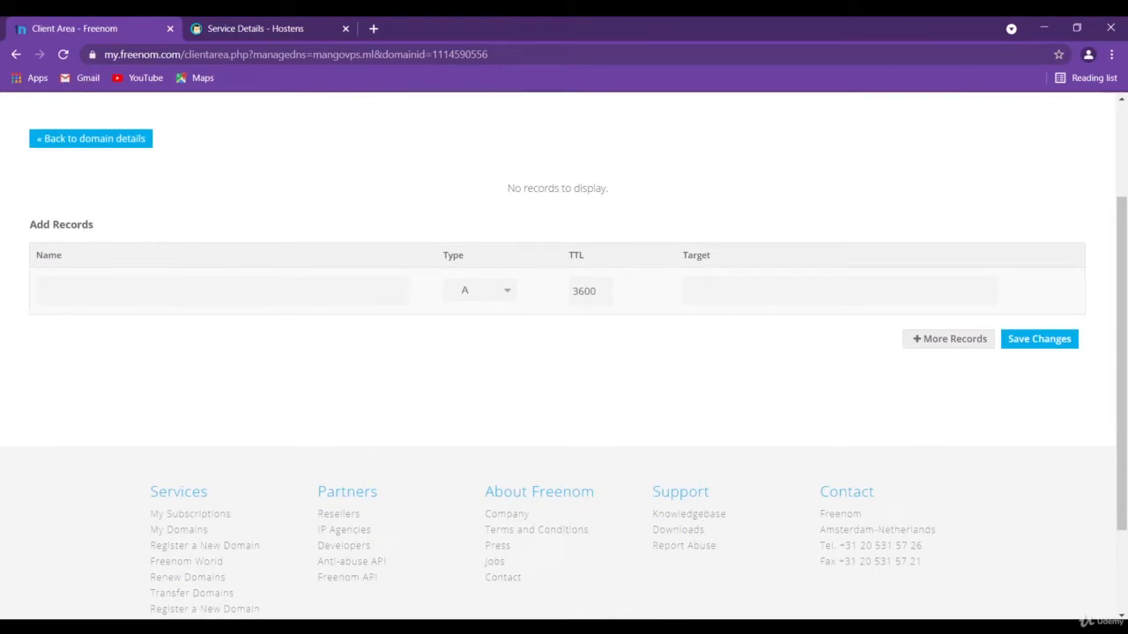
Consult the A record notes in WordPad and enter mangovps.ml as the name of the new A record in Freenom
mouse_move(706, 627)
click(719, 607)
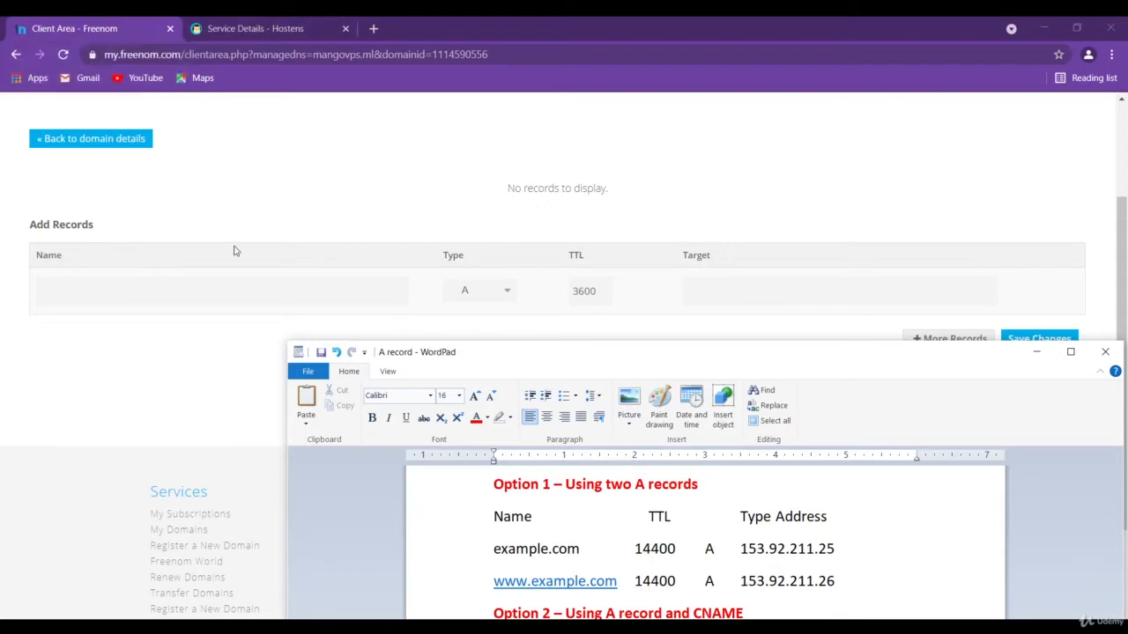
click(213, 286)
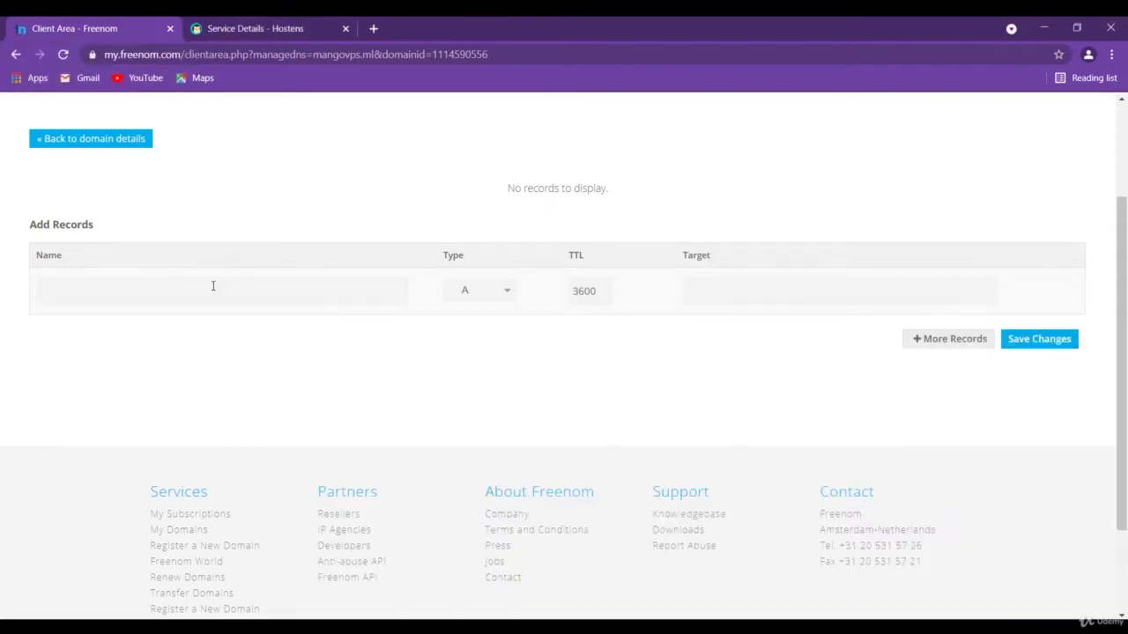
text(mangovps.ml)
Copy the VPS's main IPv4 address from the service details in the Hostens client area
click(266, 28)
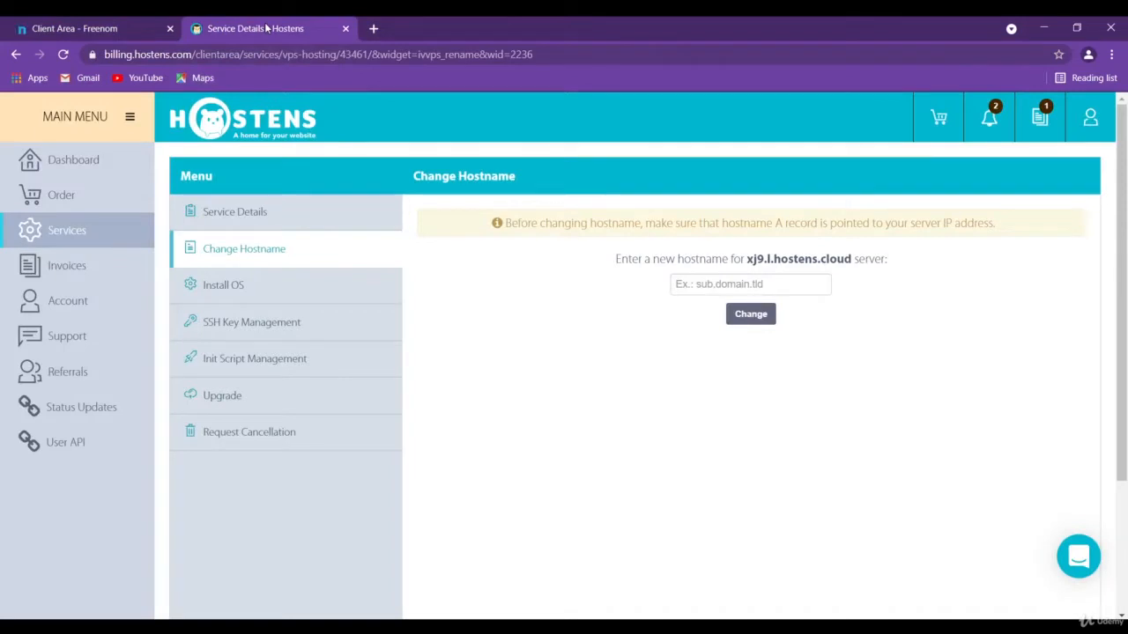
click(236, 215)
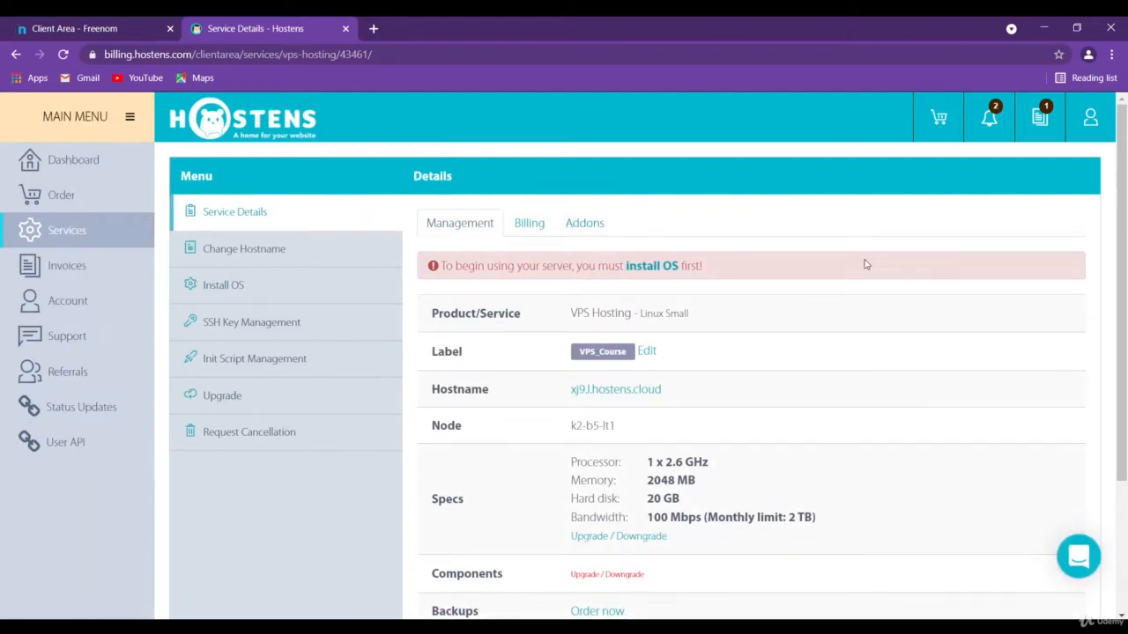
scroll(865, 265, down, 3)
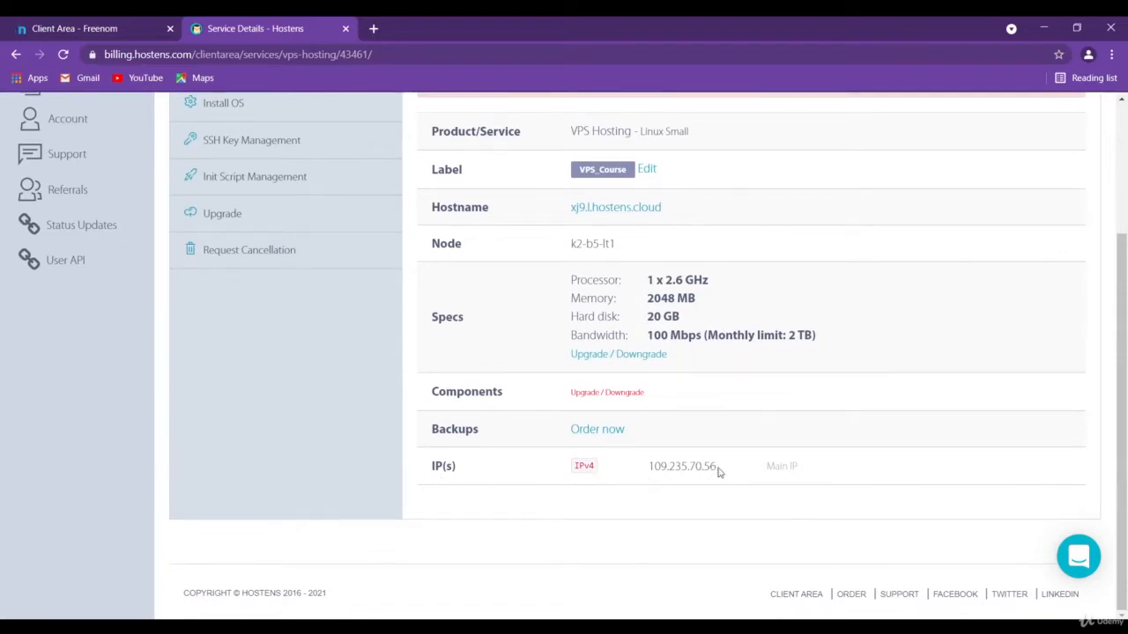
drag(719, 468, 650, 468)
key(ctrl+c)
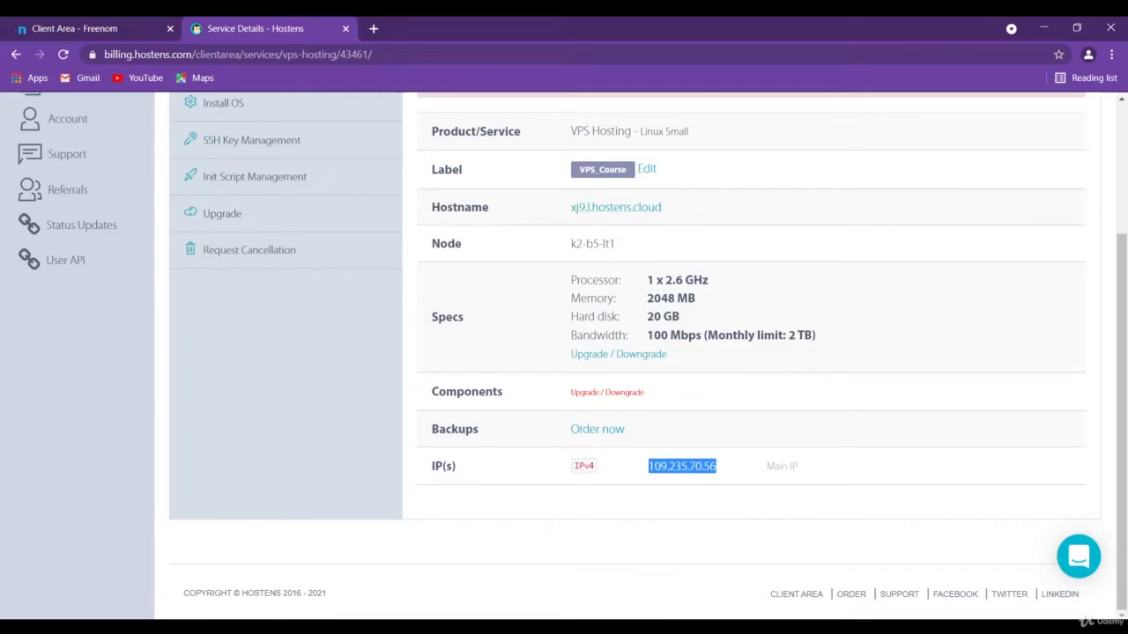
mouse_move(632, 621)
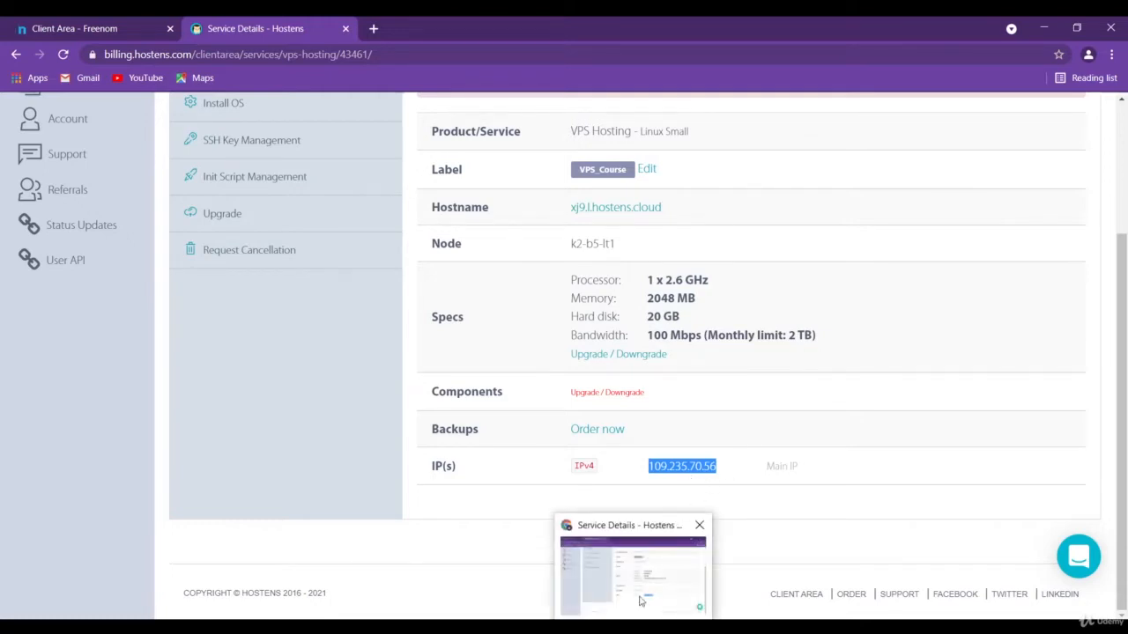
Back in Freenom, paste 109.235.70.56 as the mangovps.ml A record's target and save the record
click(83, 30)
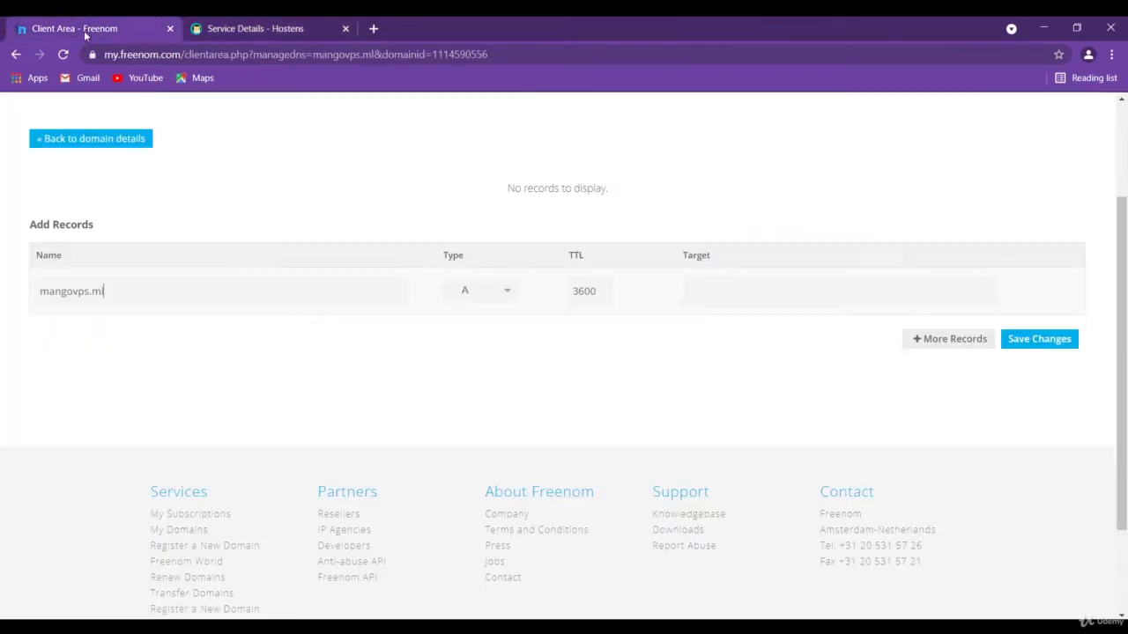
click(703, 289)
key(ctrl+v)
click(1034, 340)
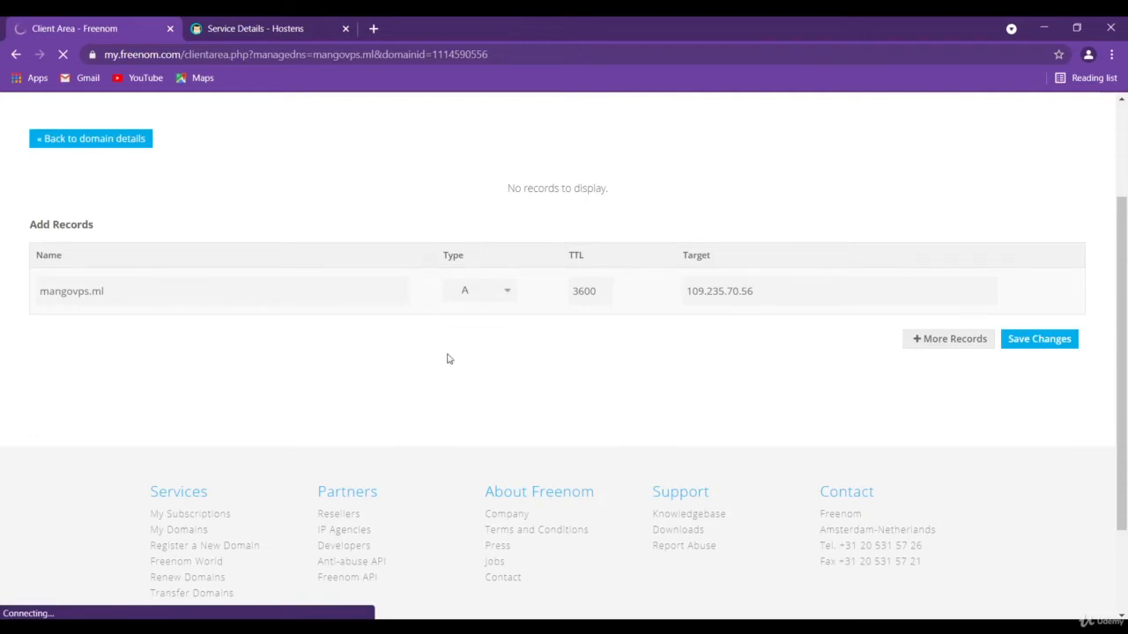
scroll(445, 371, down, 1)
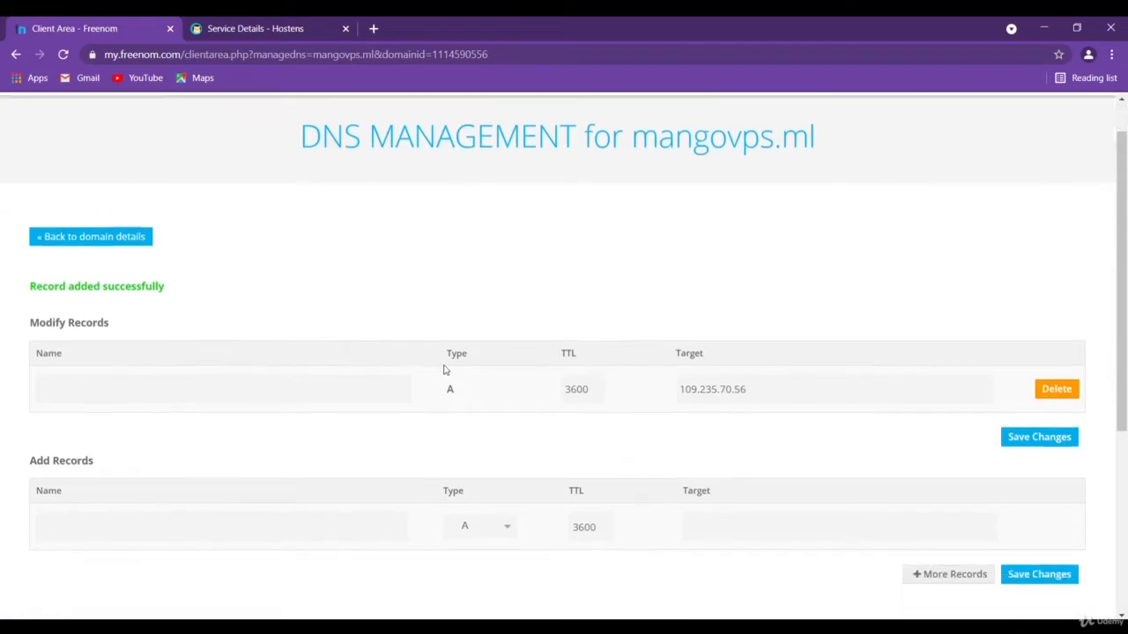
scroll(445, 371, down, 2)
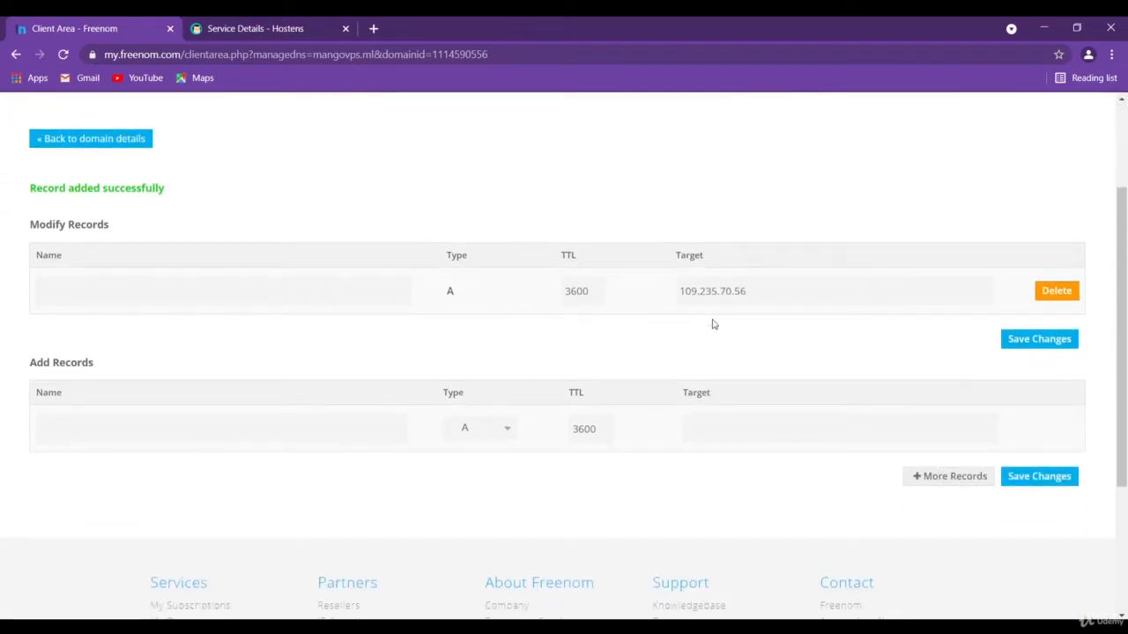
click(705, 627)
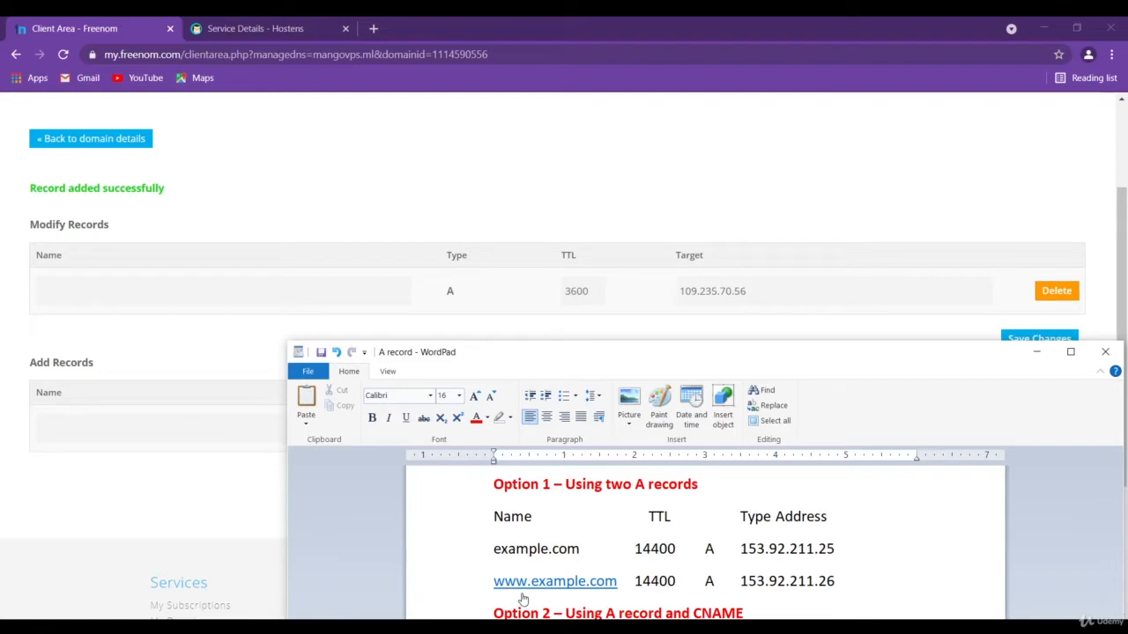
click(134, 485)
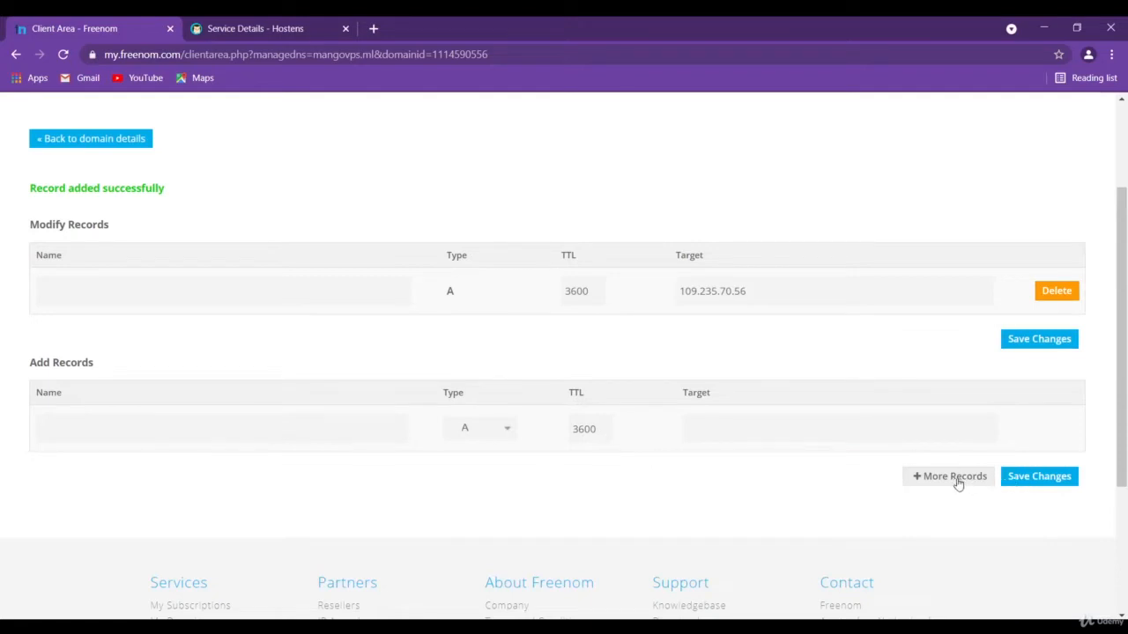
click(218, 419)
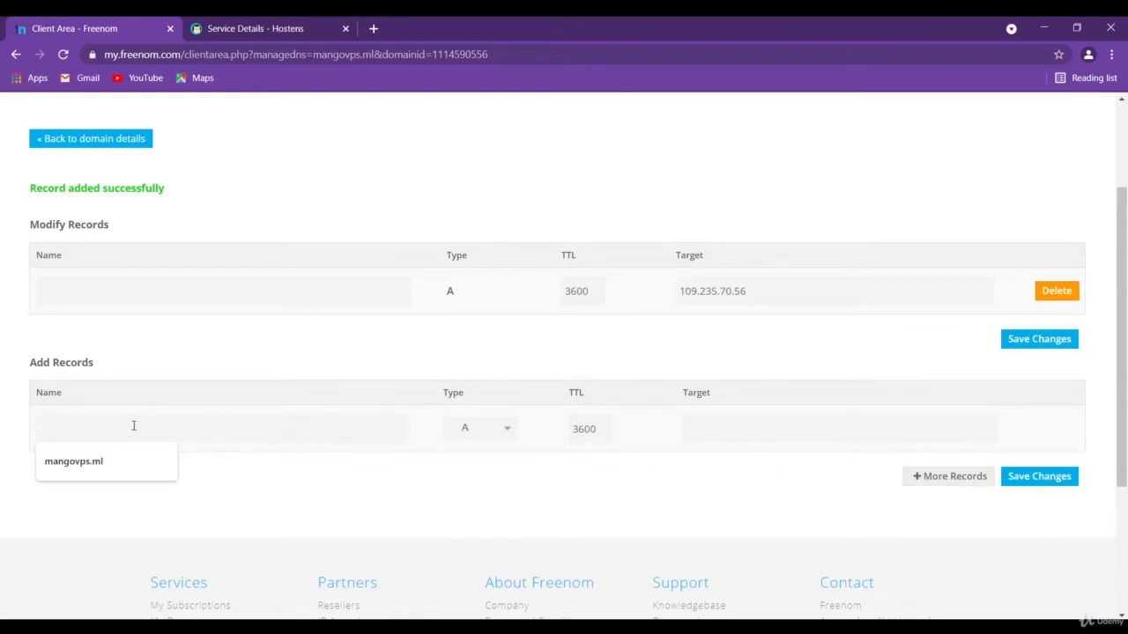
click(123, 461)
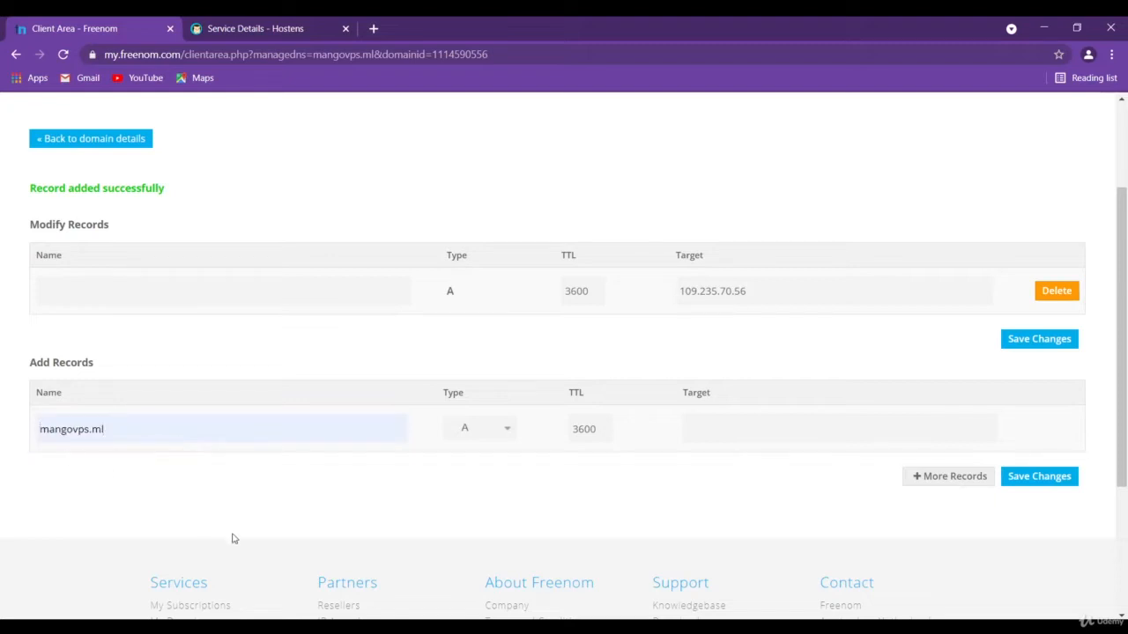
text(www.)
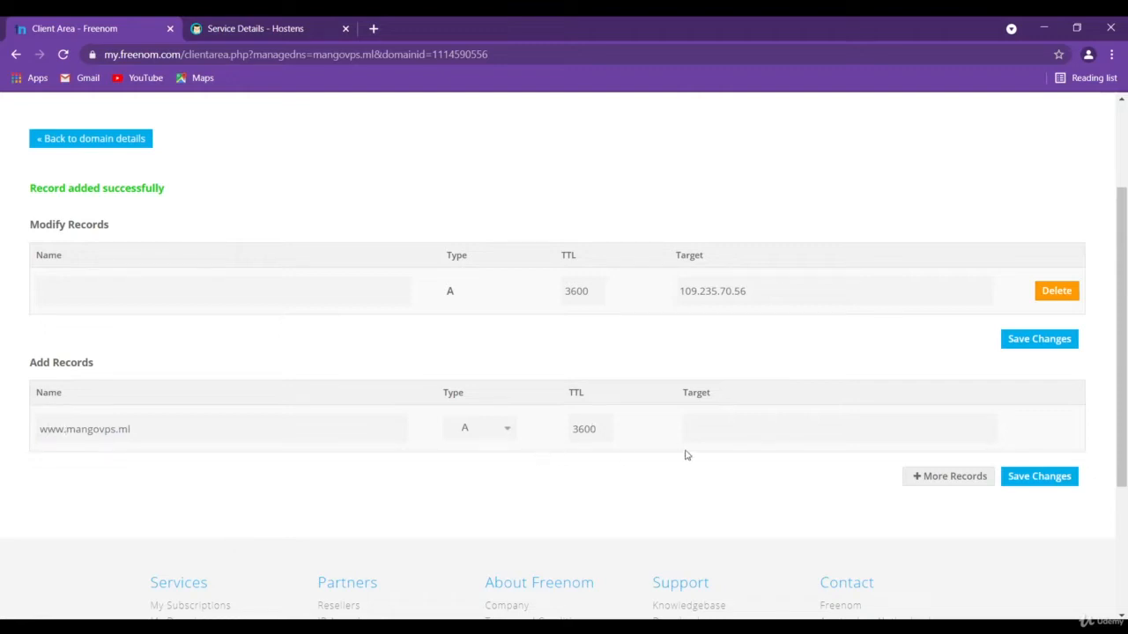
click(743, 431)
click(747, 462)
click(1036, 483)
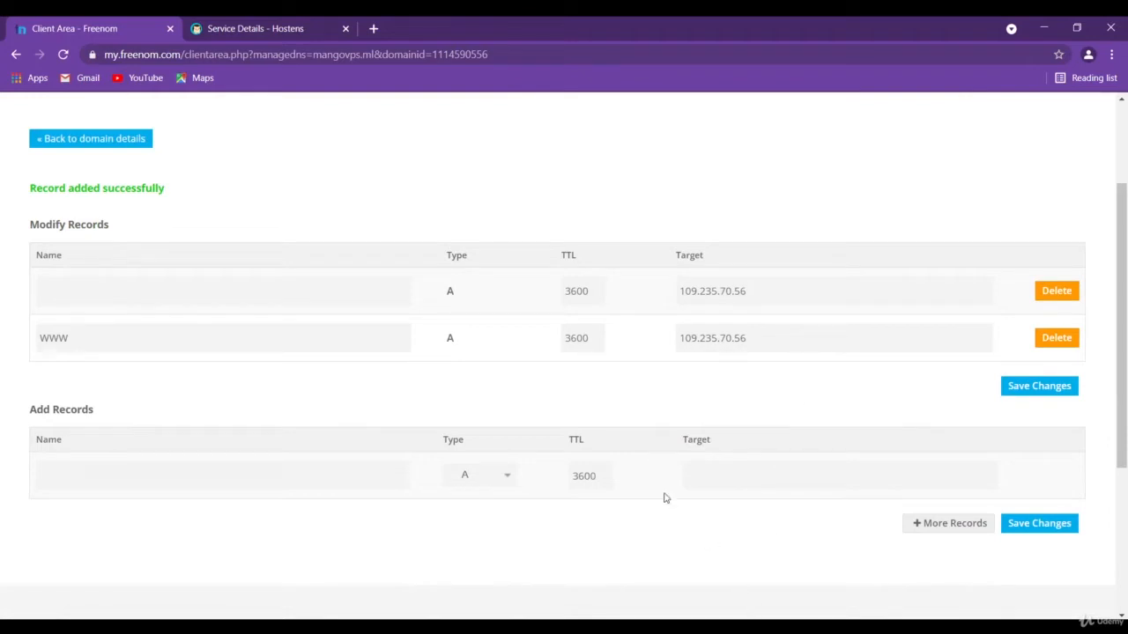
Review Option 2 in the WordPad notes, which uses an A record and a CNAME
click(747, 627)
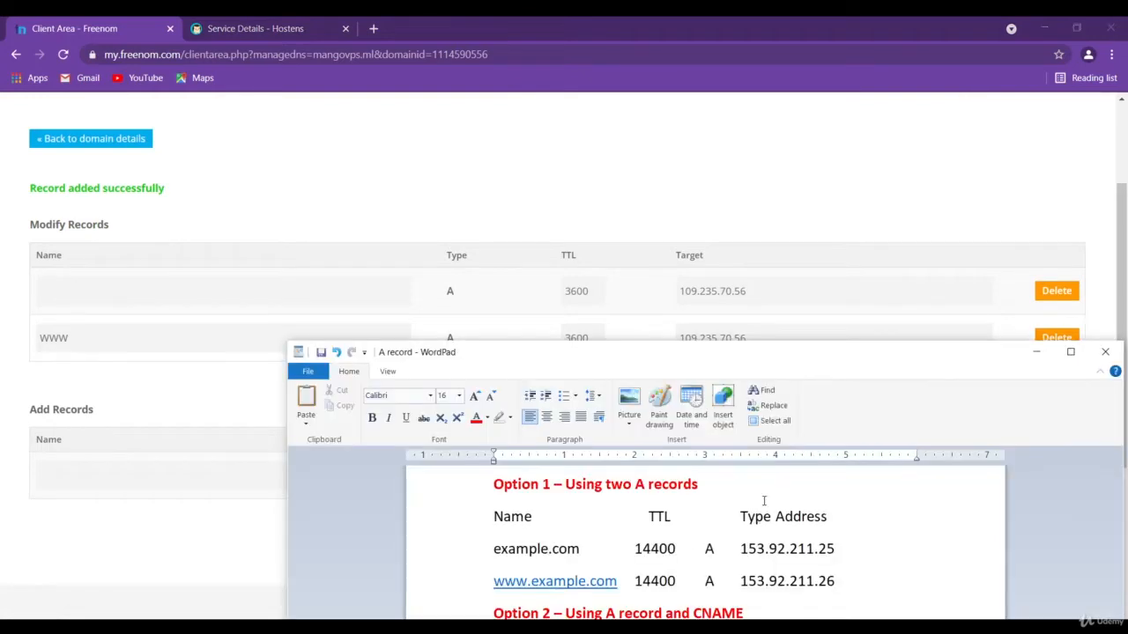
drag(801, 365, 766, 151)
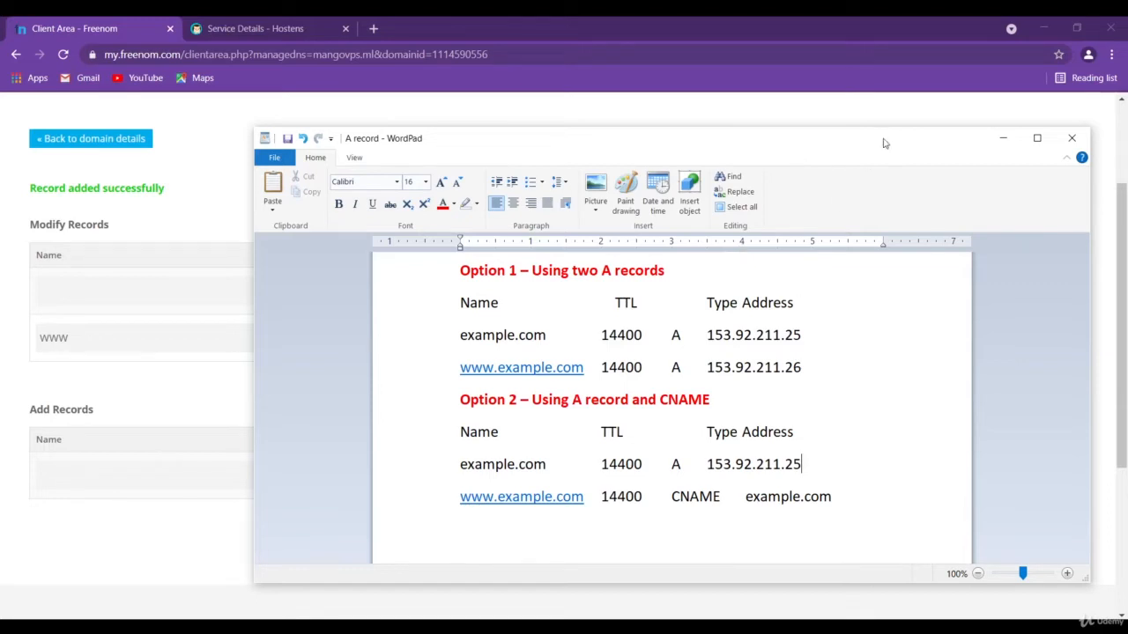
drag(884, 141, 813, 569)
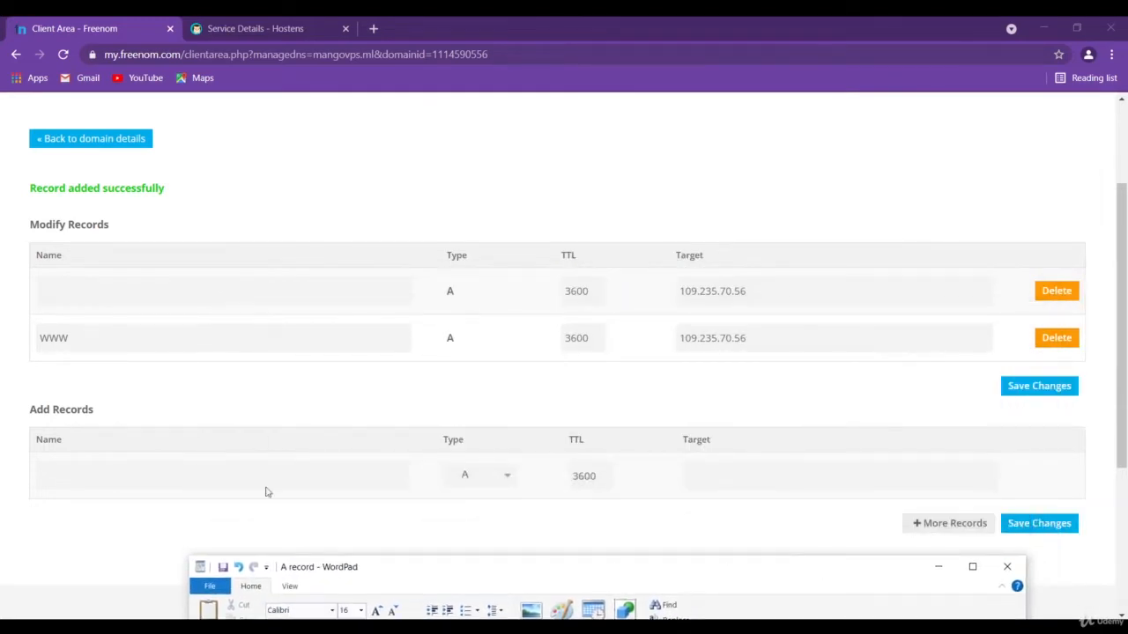
click(247, 463)
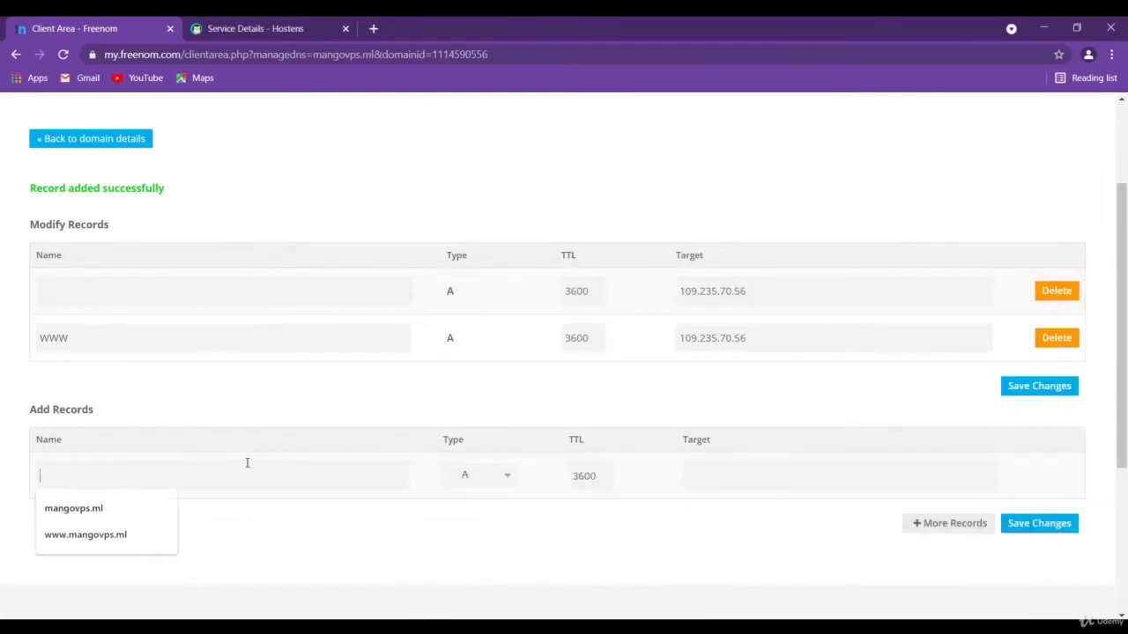
click(133, 535)
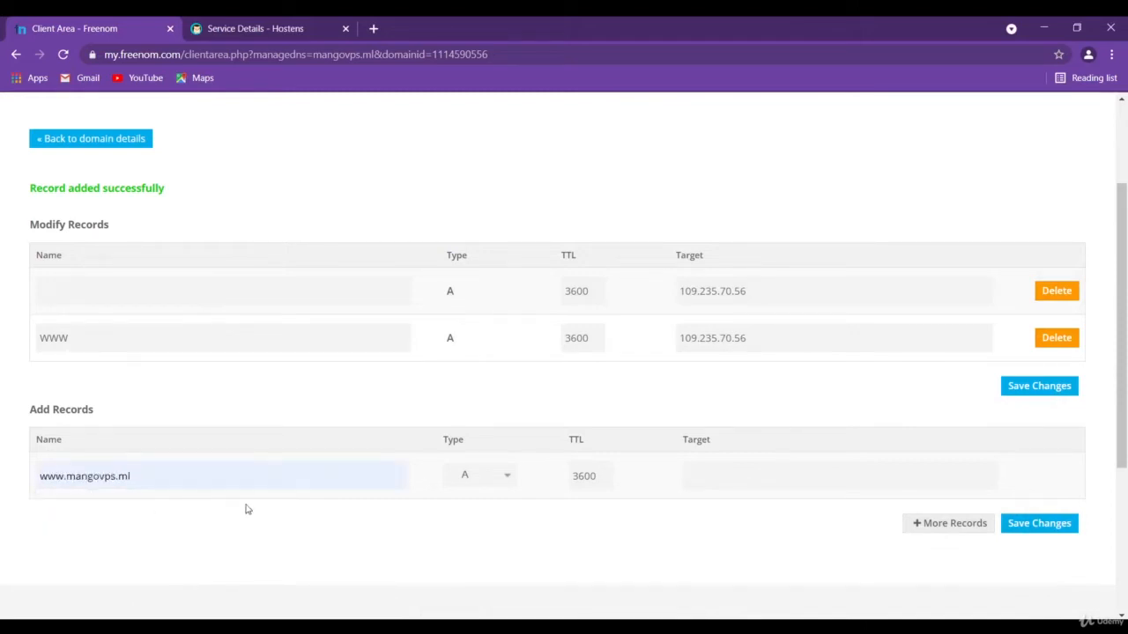
click(721, 477)
drag(171, 479, 69, 483)
key(ctrl+c)
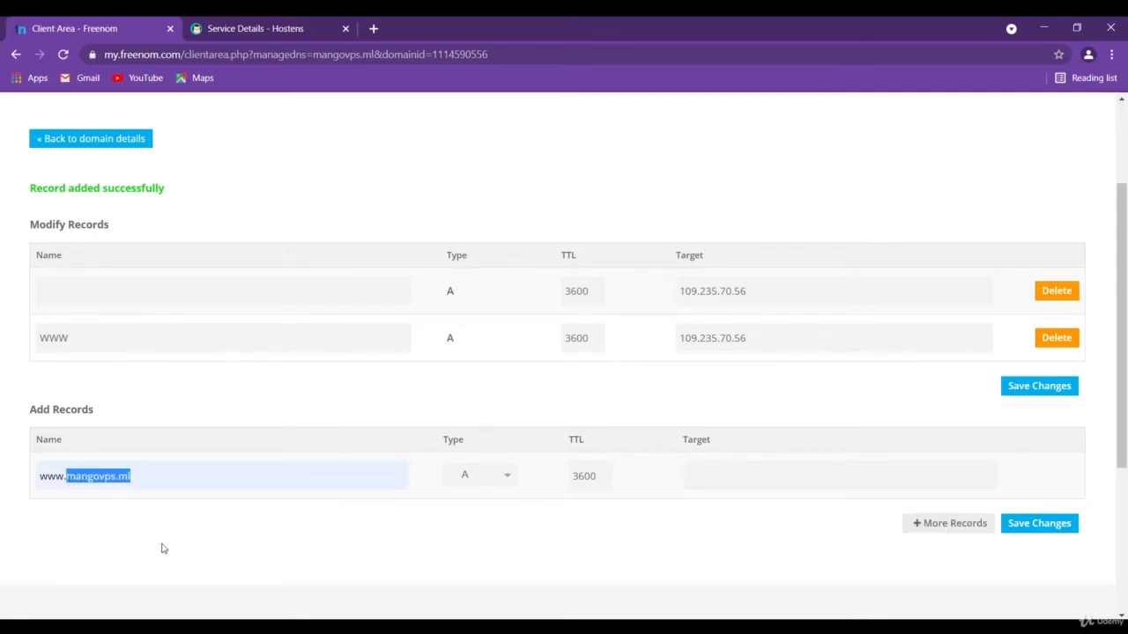
click(708, 472)
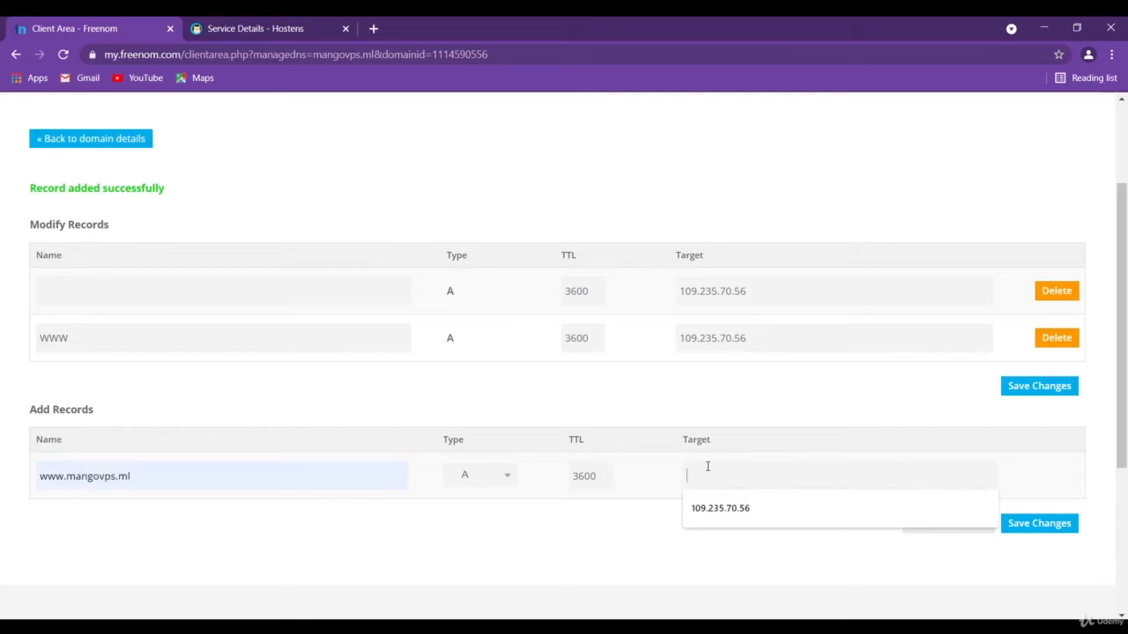
key(ctrl+v)
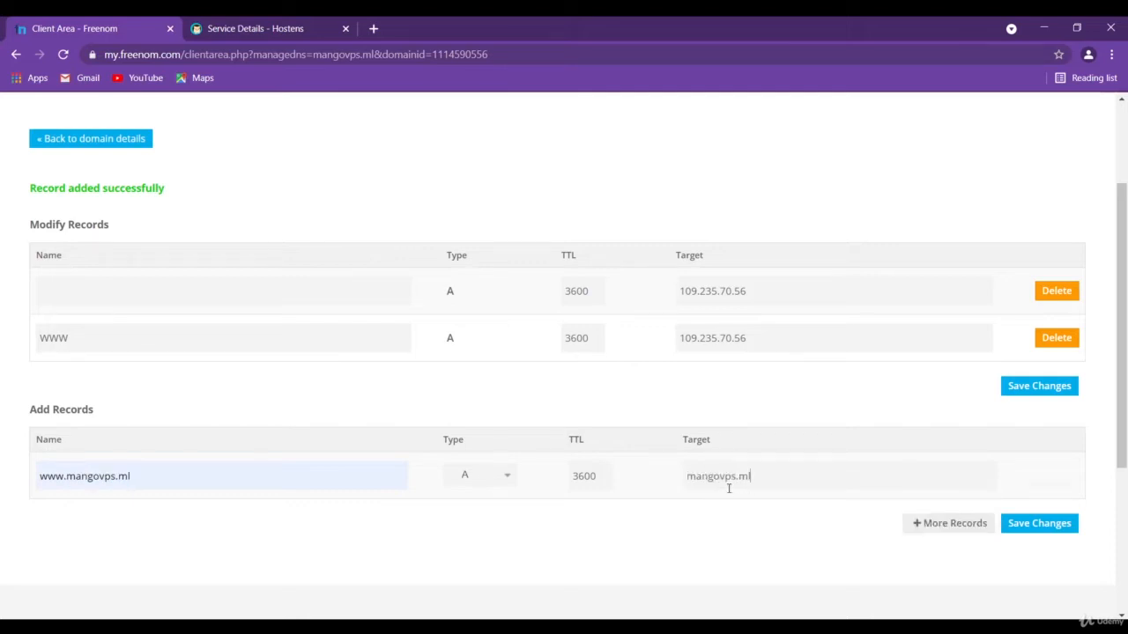
click(467, 478)
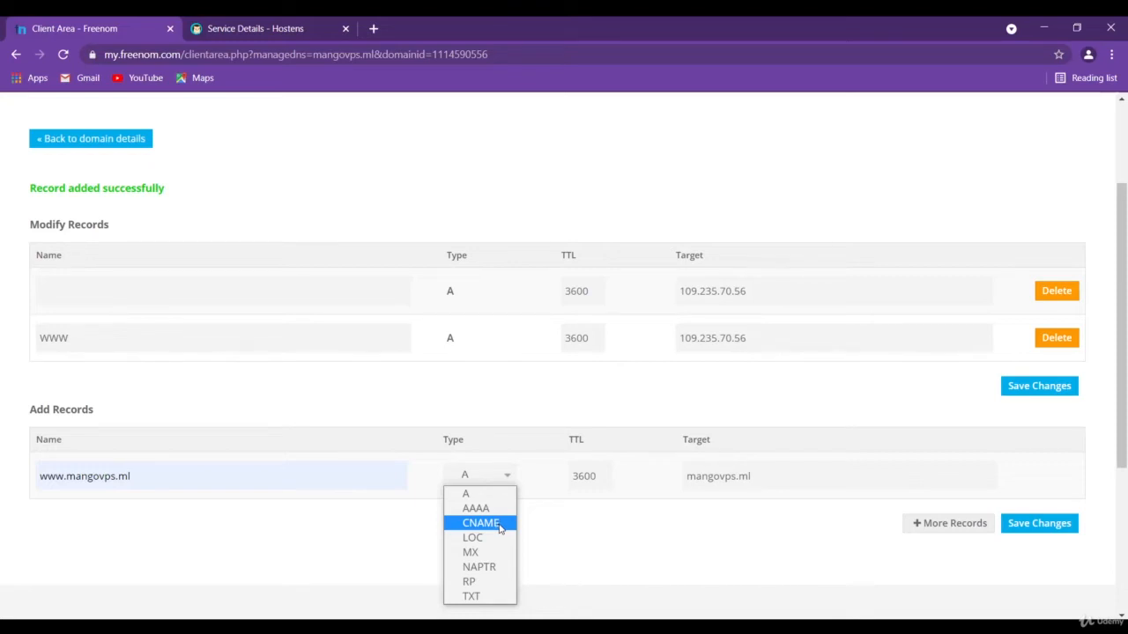
click(497, 526)
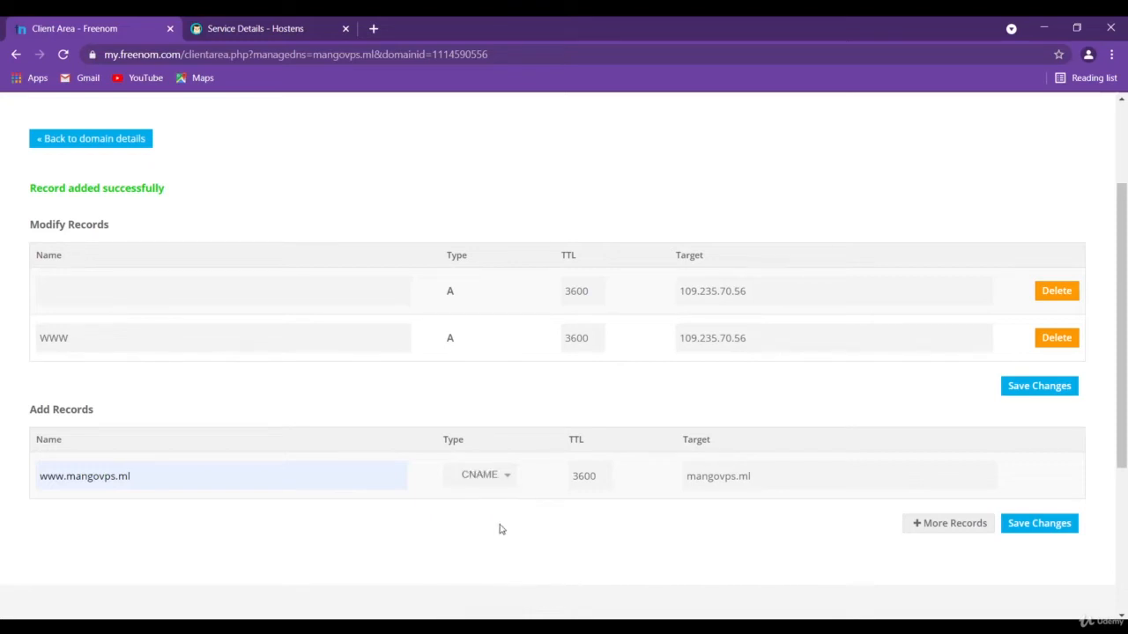
click(1048, 529)
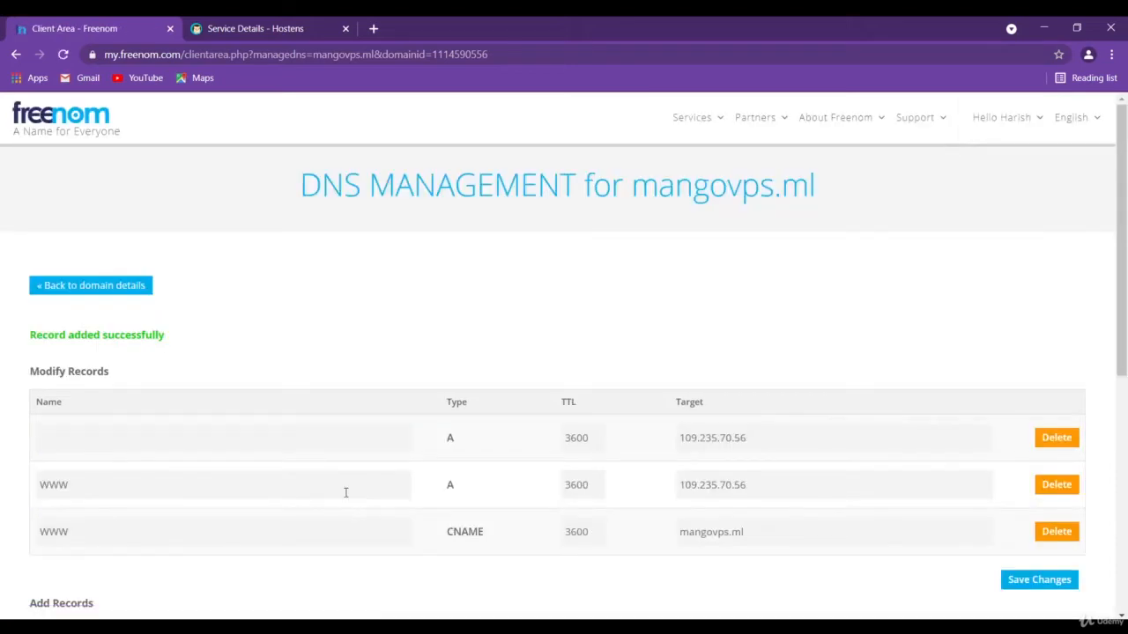
Review the saved DNS records and copy mangovps.ml from the CNAME record's target
scroll(393, 300, down, 1)
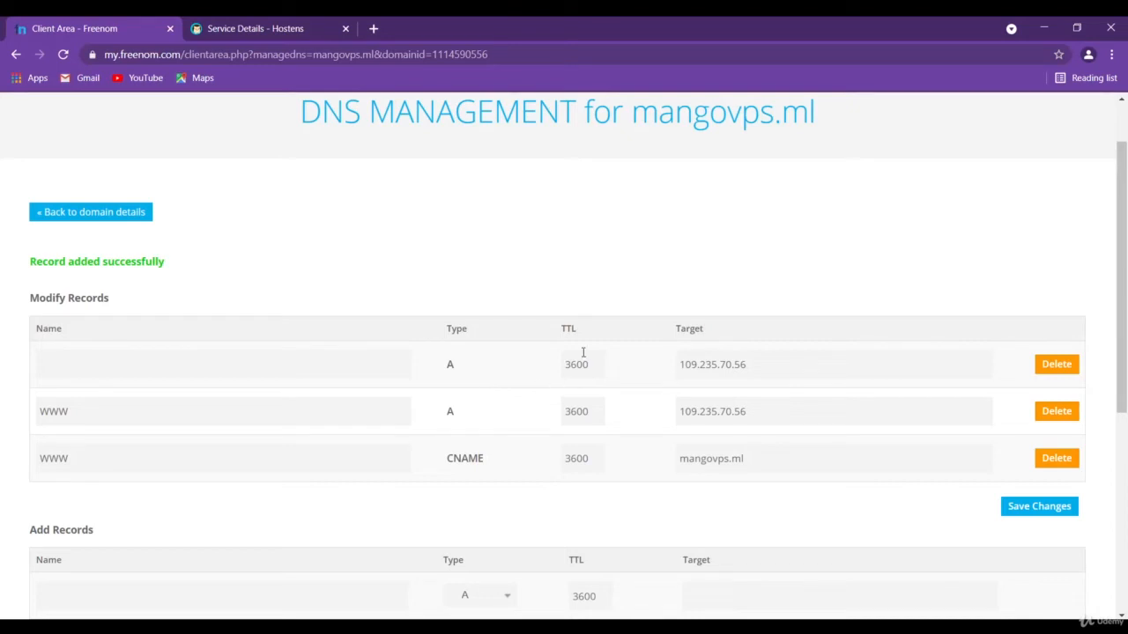
scroll(583, 352, up, 1)
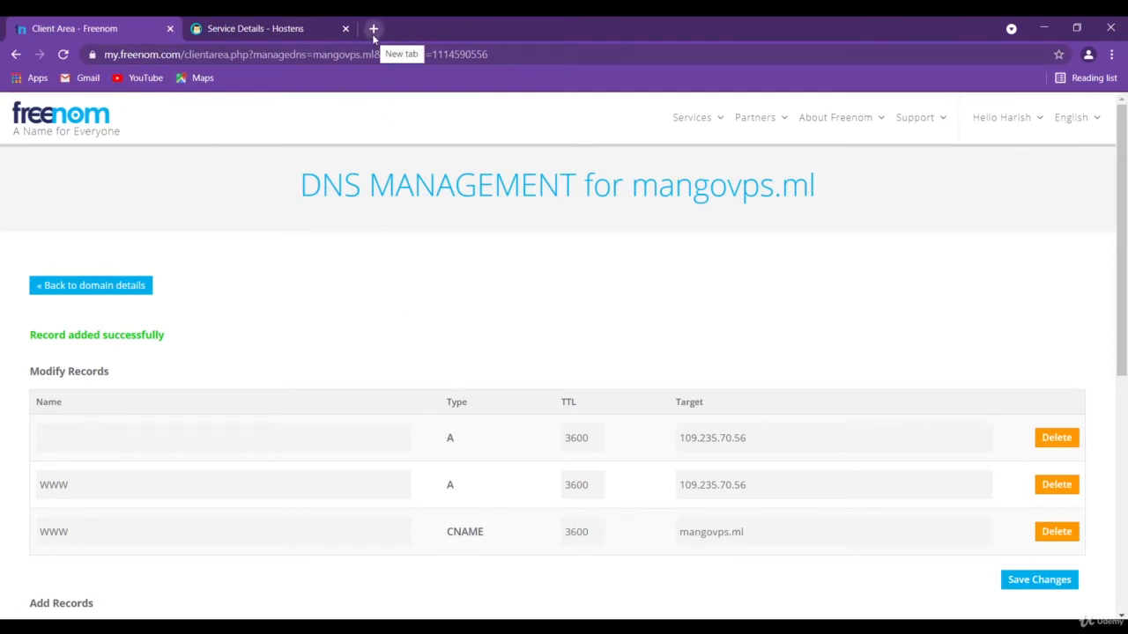
scroll(750, 385, down, 2)
drag(744, 386, 677, 386)
key(ctrl+c)
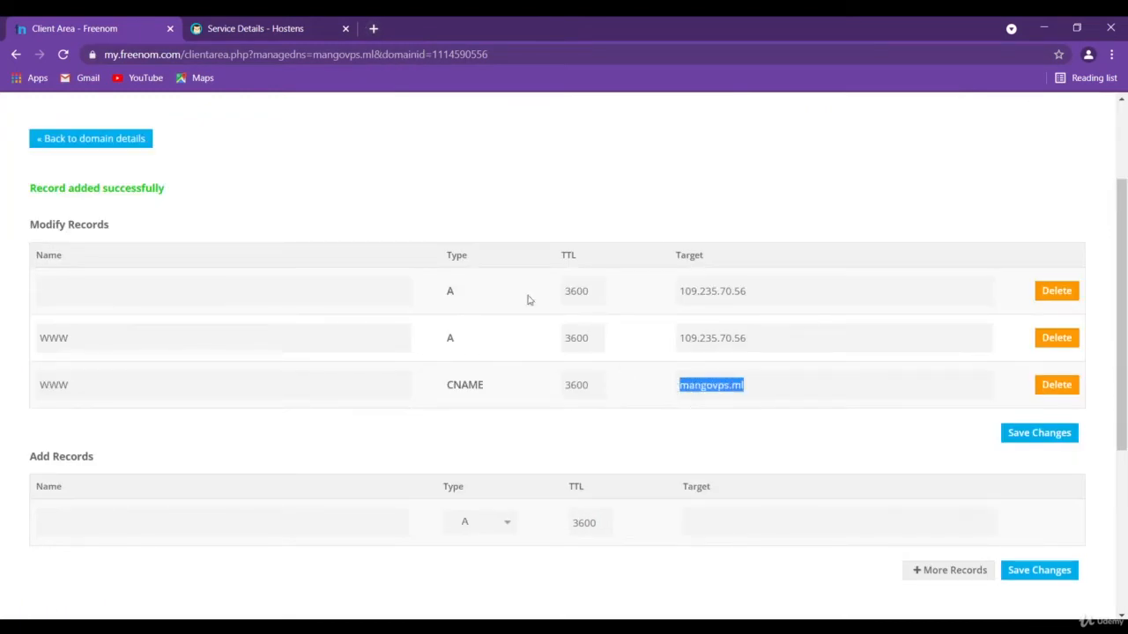
scroll(507, 291, up, 2)
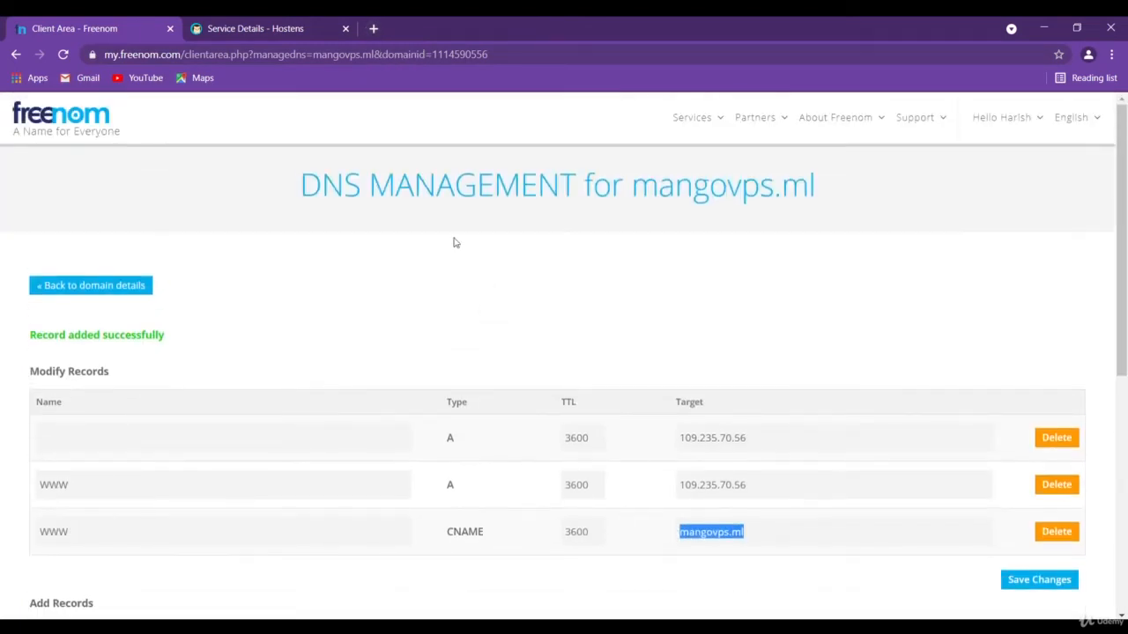
Search Google for "dns checker" in a new browser tab
click(374, 28)
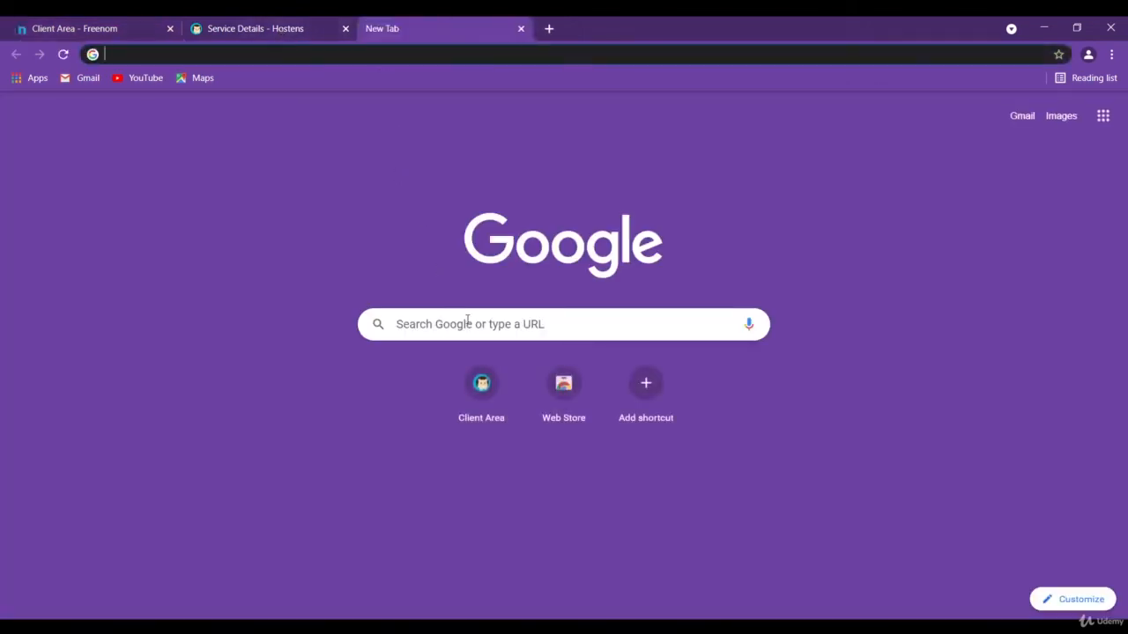
click(468, 320)
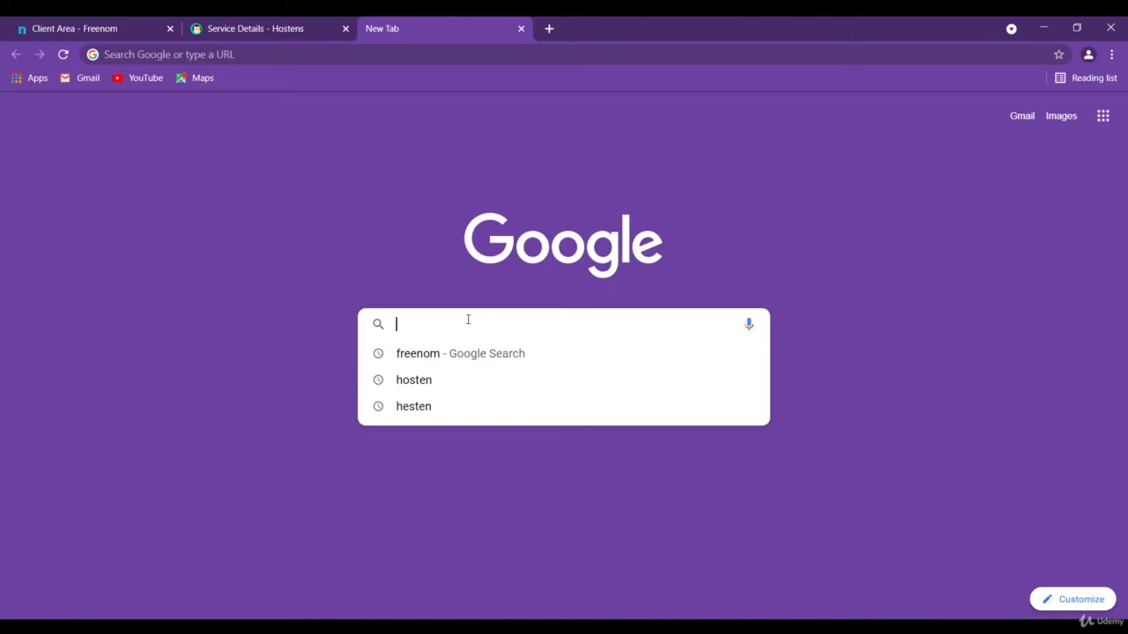
text(wh)
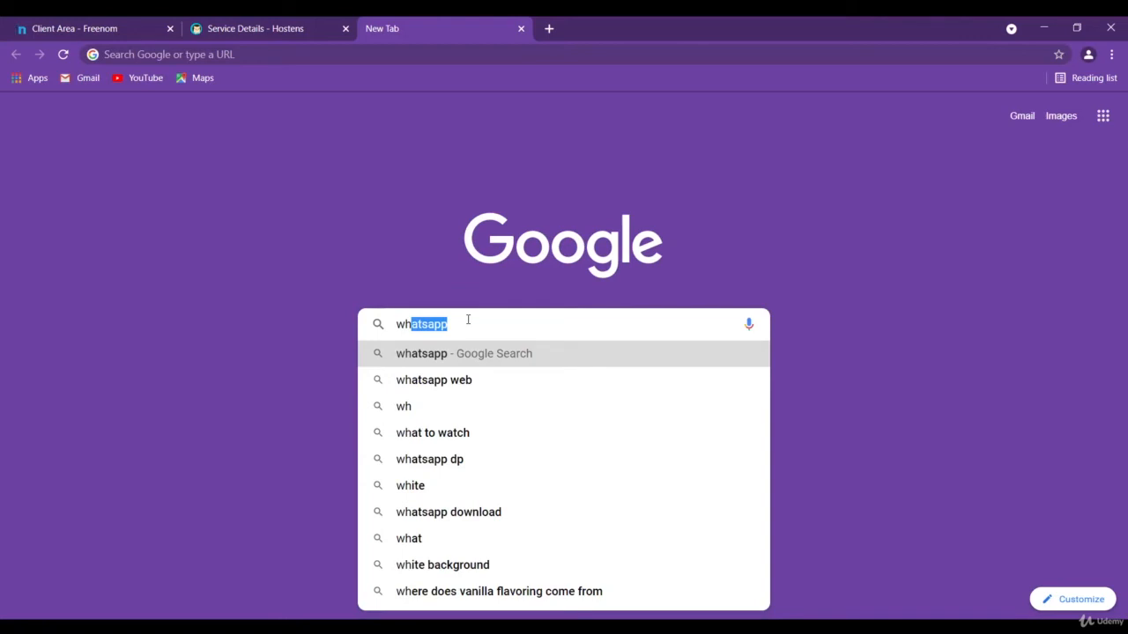
key(BackSpace)
key(BackSpace)
key(BackSpace)
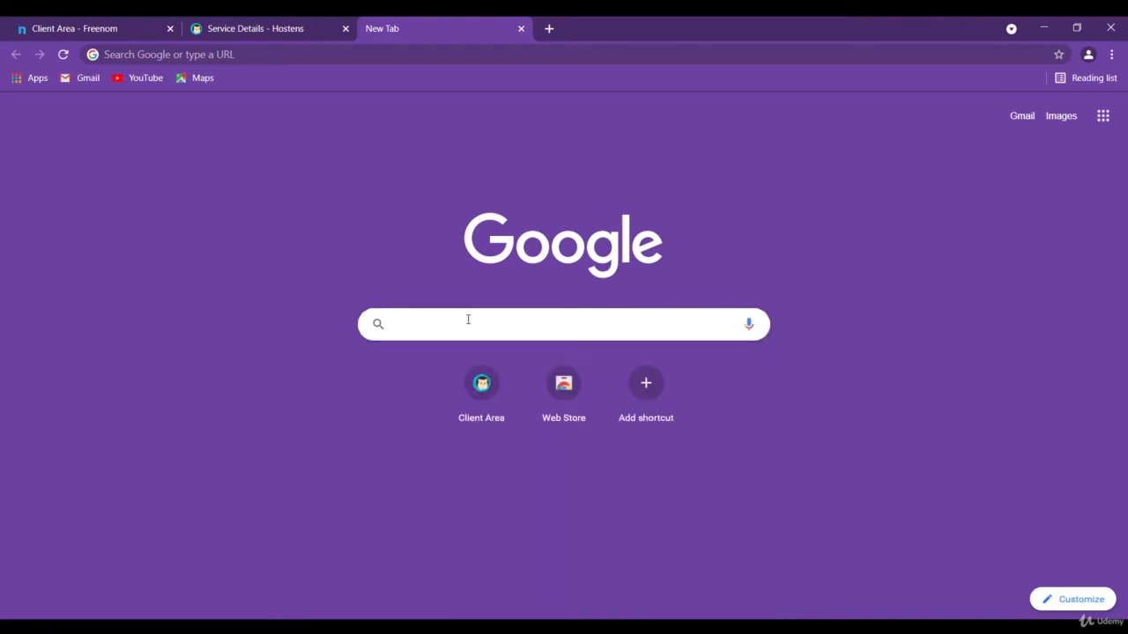
text(dns)
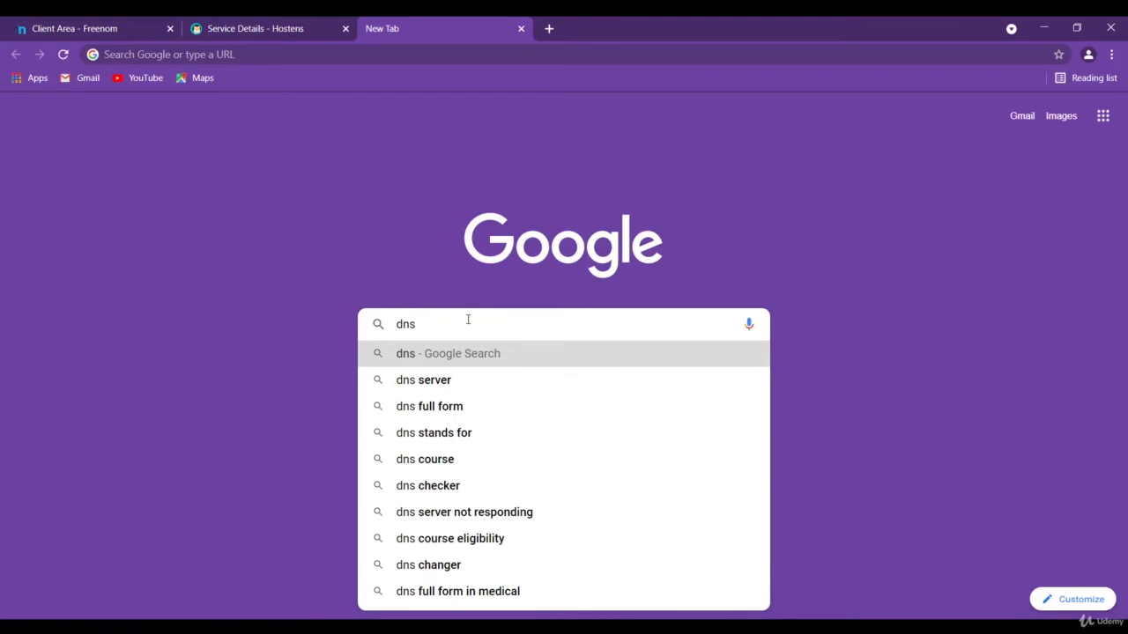
click(485, 488)
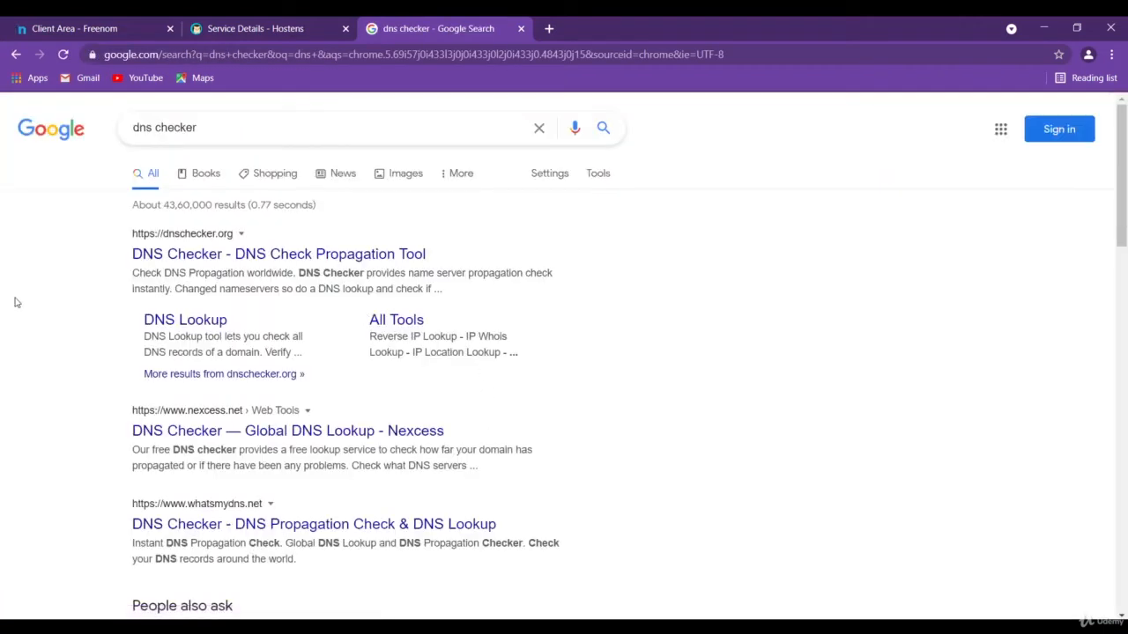
Look over the search results and open the whatsmydns.net DNS propagation checker
scroll(58, 322, down, 1)
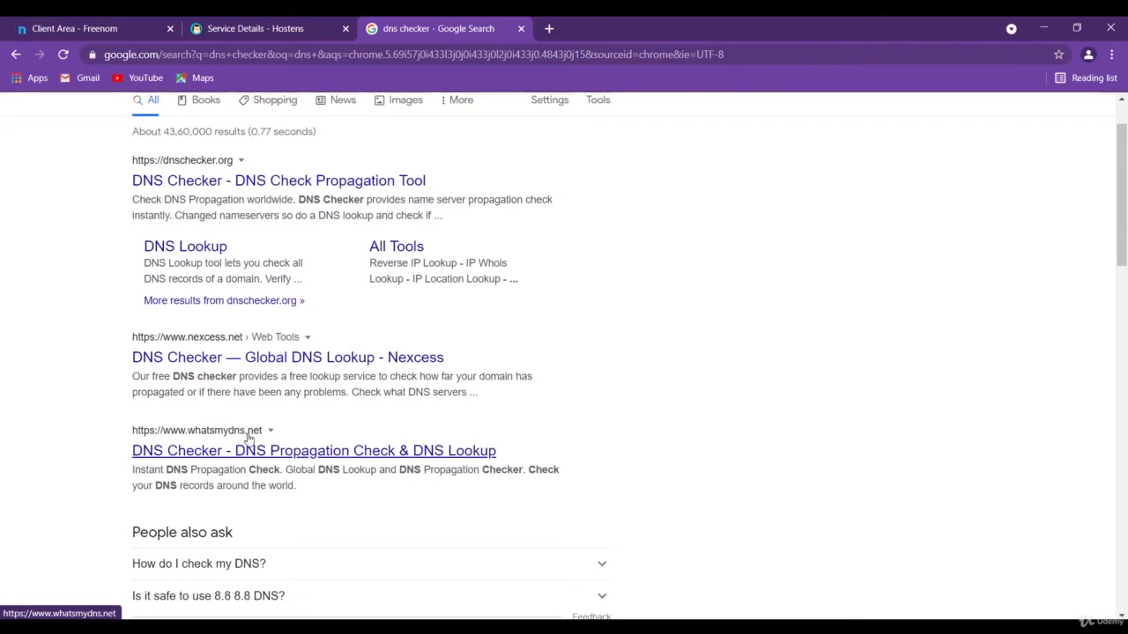
scroll(253, 440, up, 1)
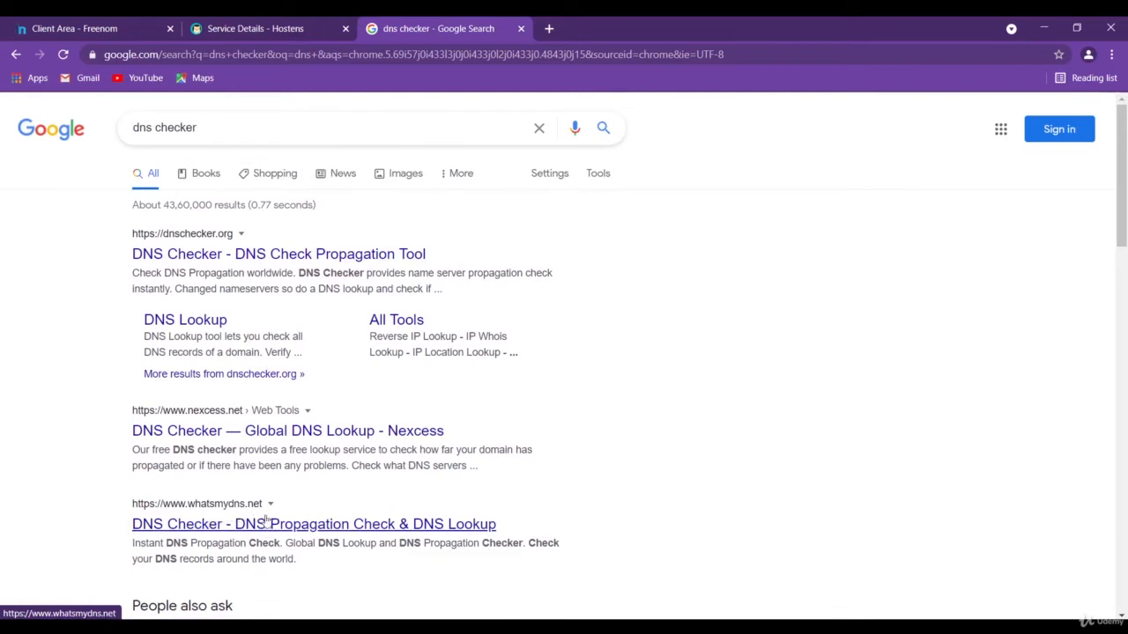
click(274, 525)
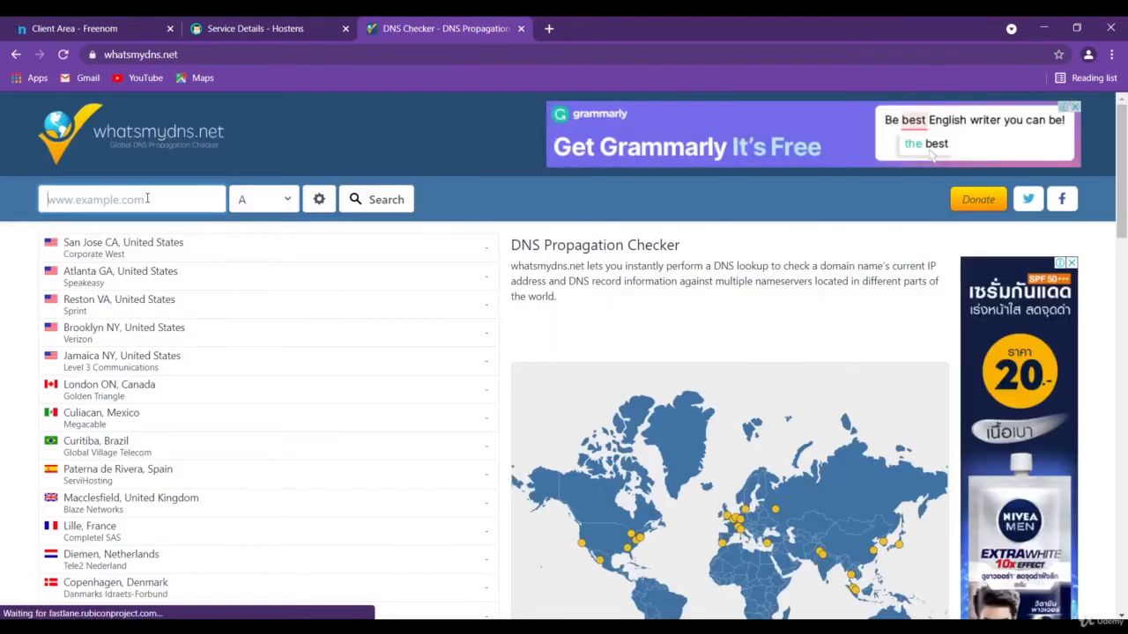
key(ctrl+v)
click(49, 201)
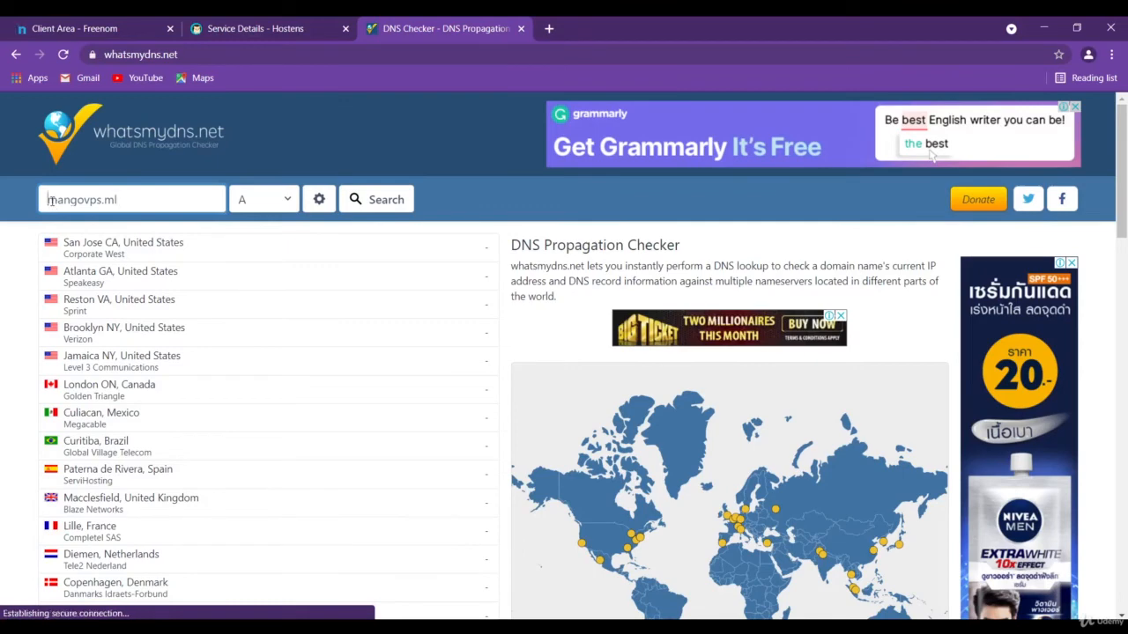
text(www)
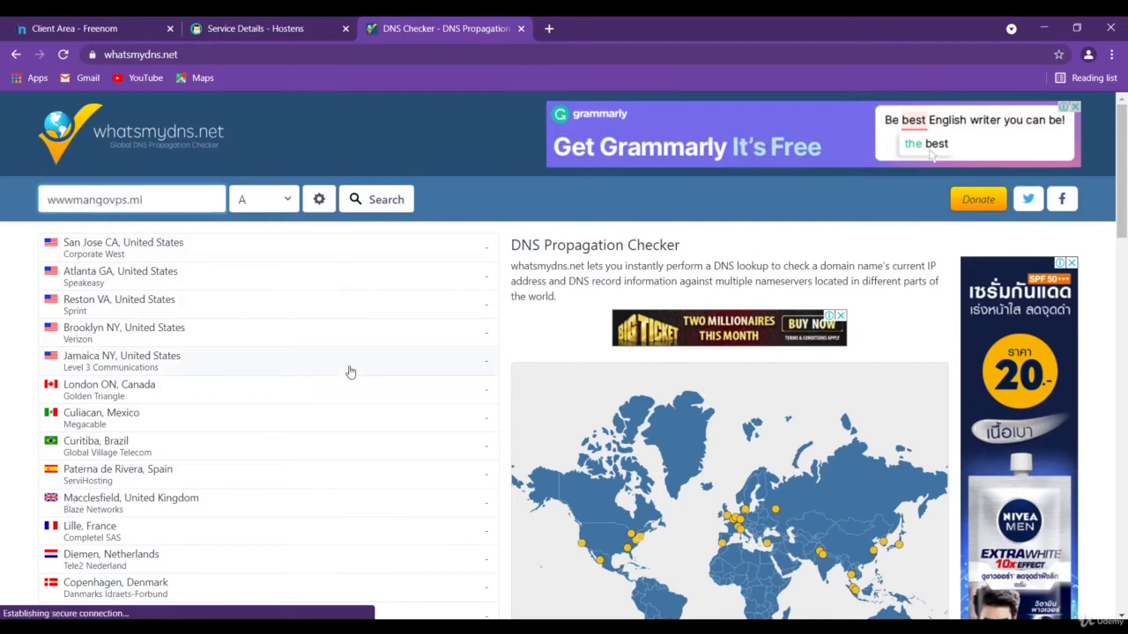
text(.)
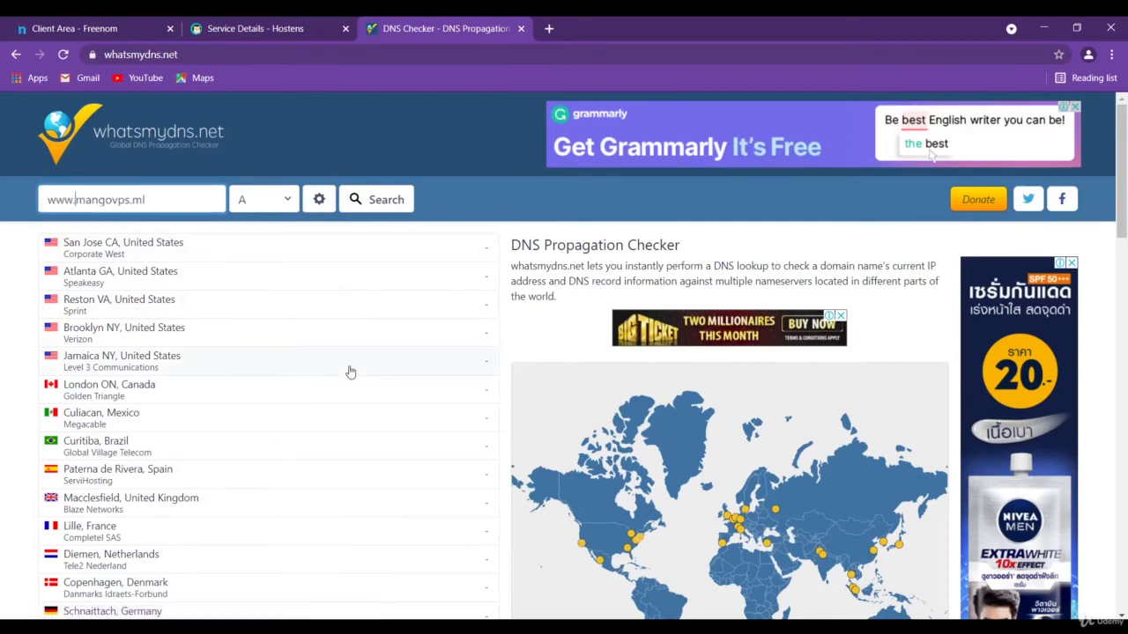
click(290, 202)
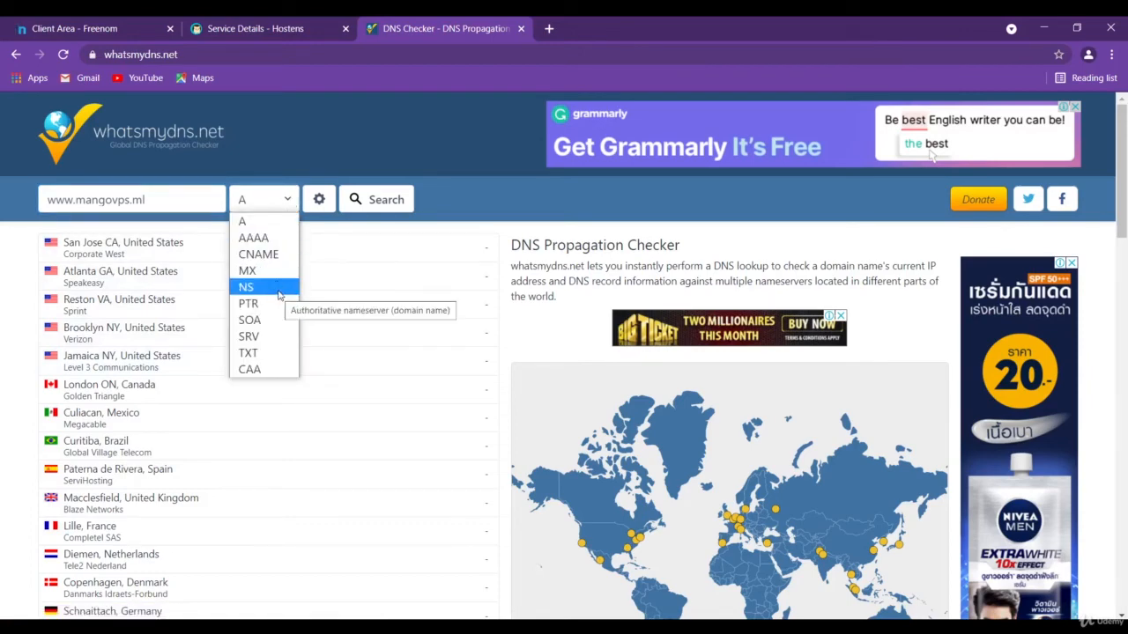
click(264, 226)
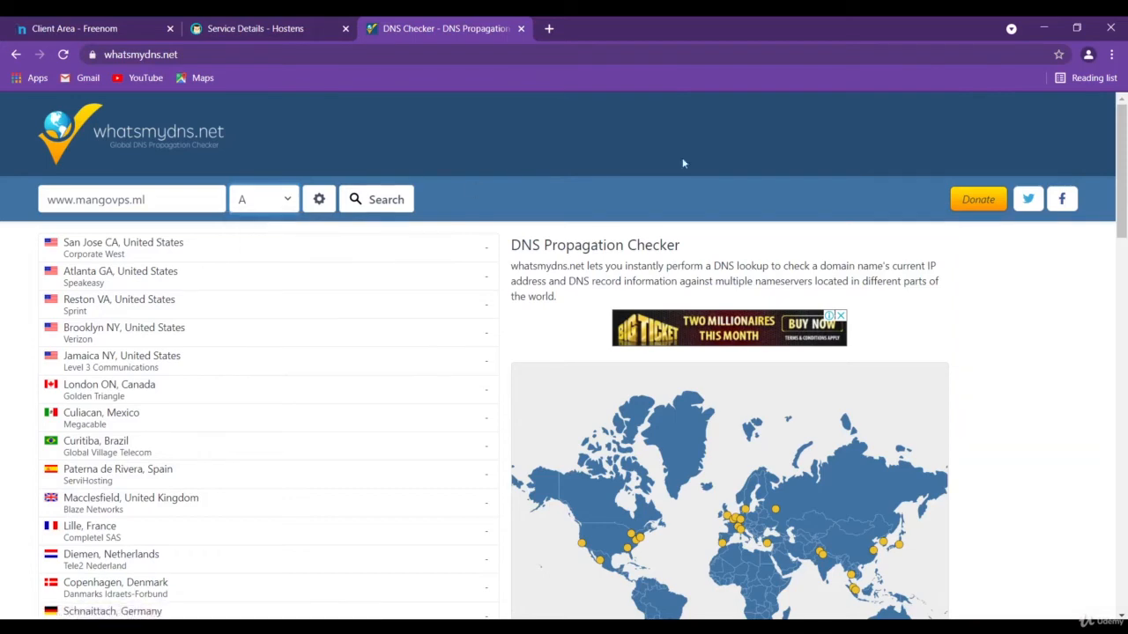
click(379, 201)
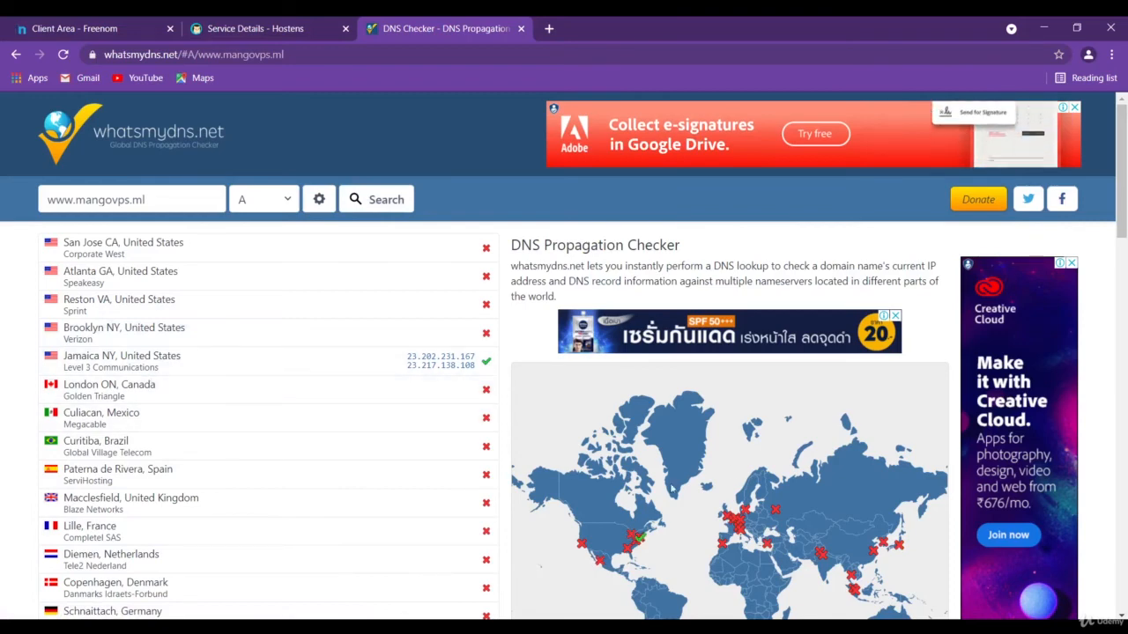
Examine the propagation results by location and on the world map, and check the VPS service details in Hostens
scroll(736, 471, down, 1)
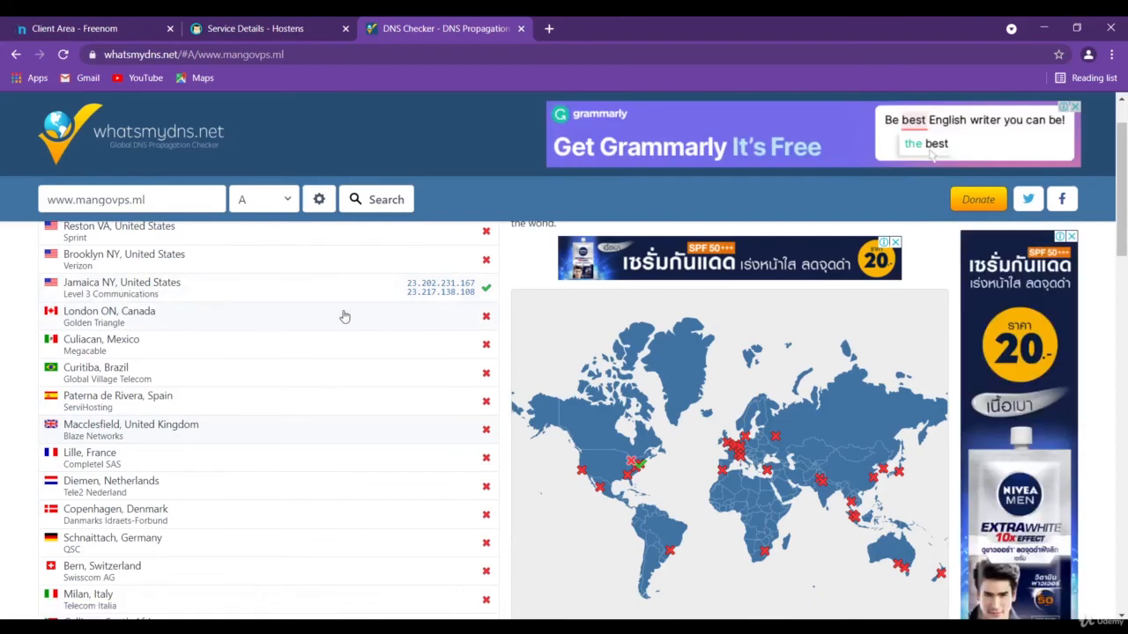
mouse_move(643, 465)
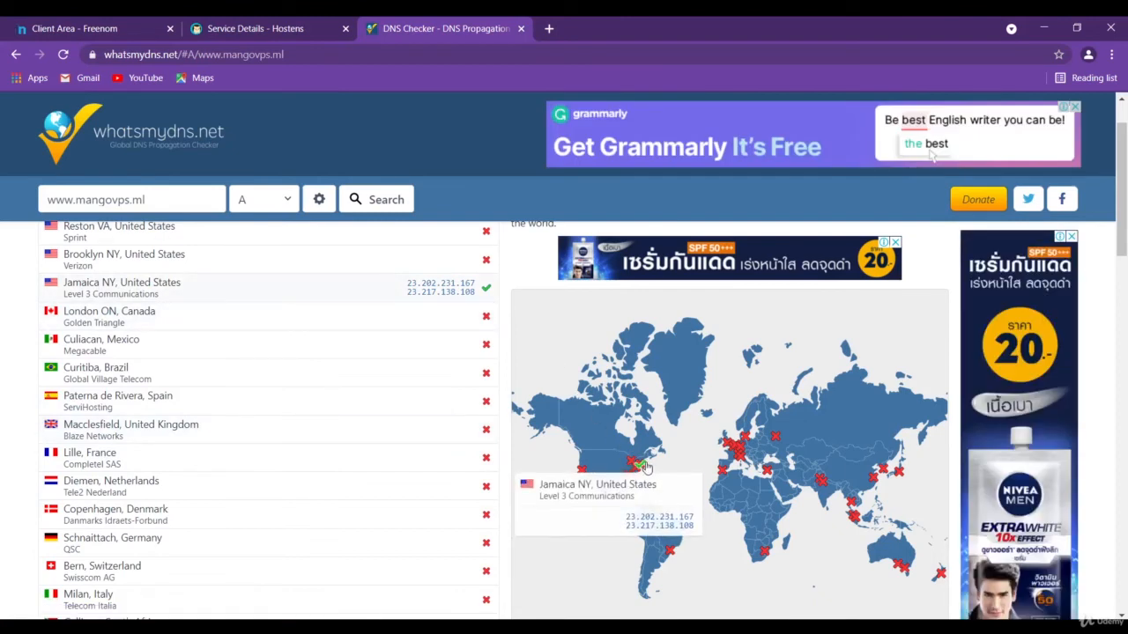
click(240, 34)
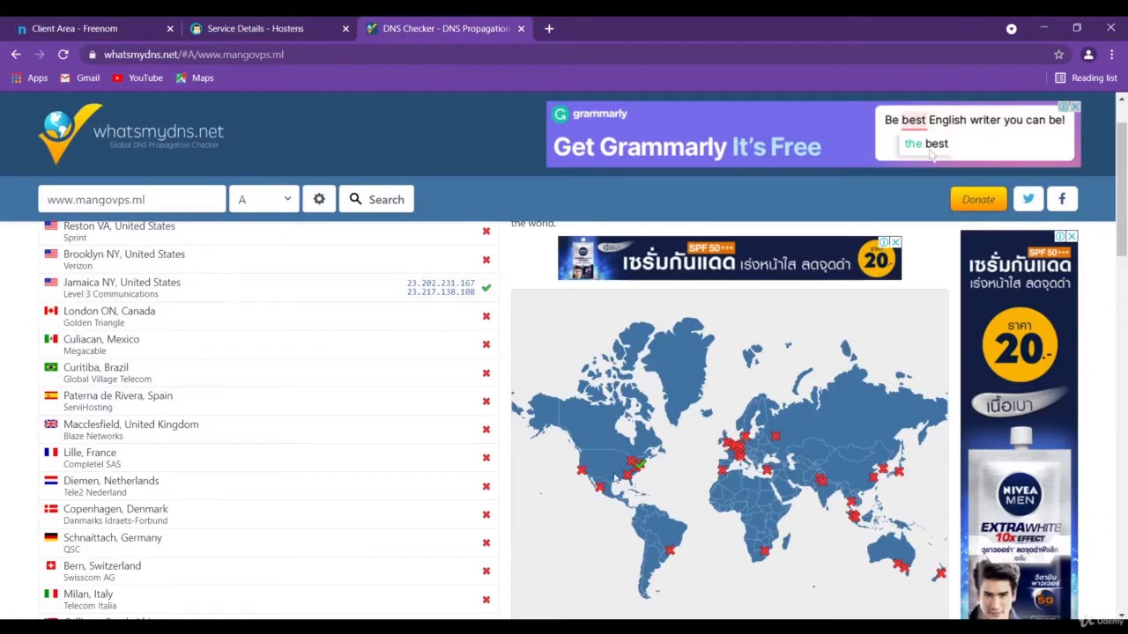
mouse_move(733, 454)
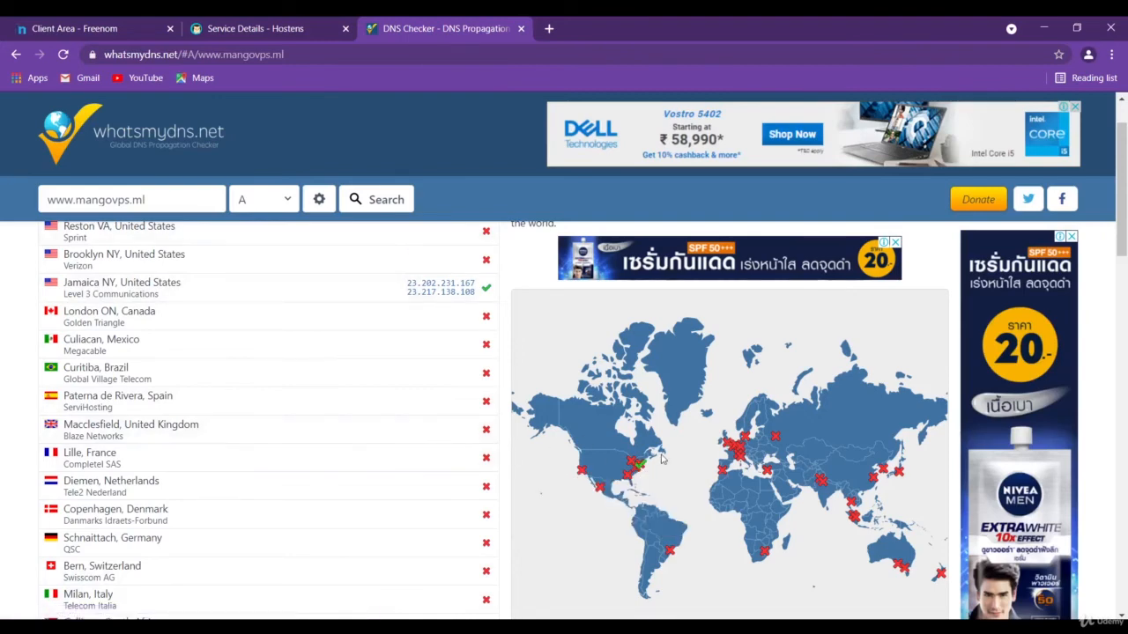
scroll(662, 459, up, 1)
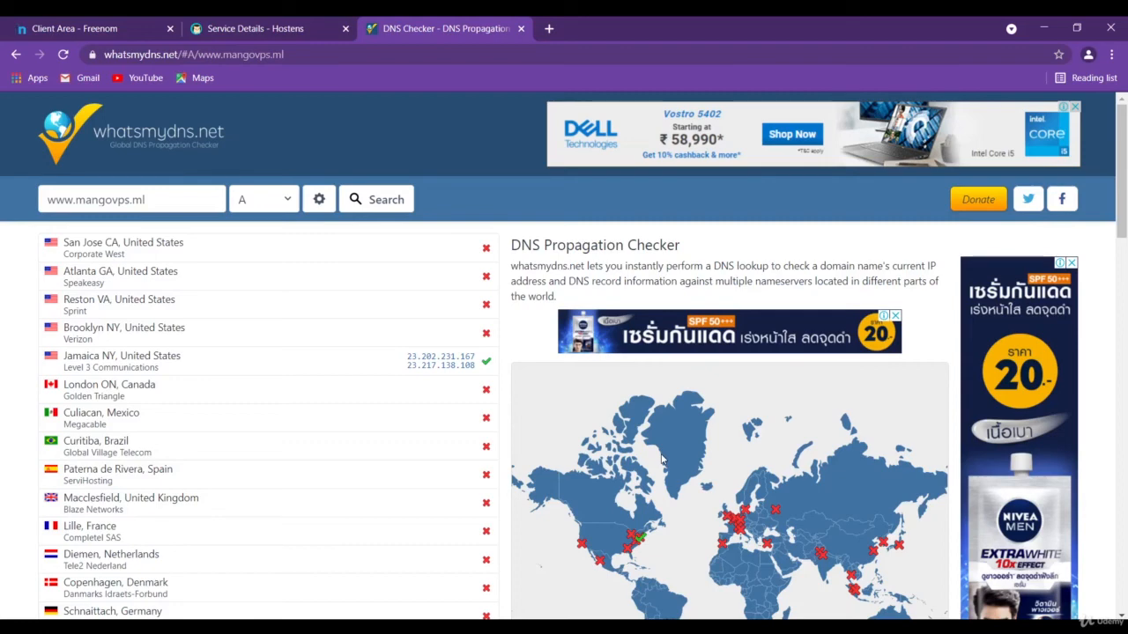
click(256, 28)
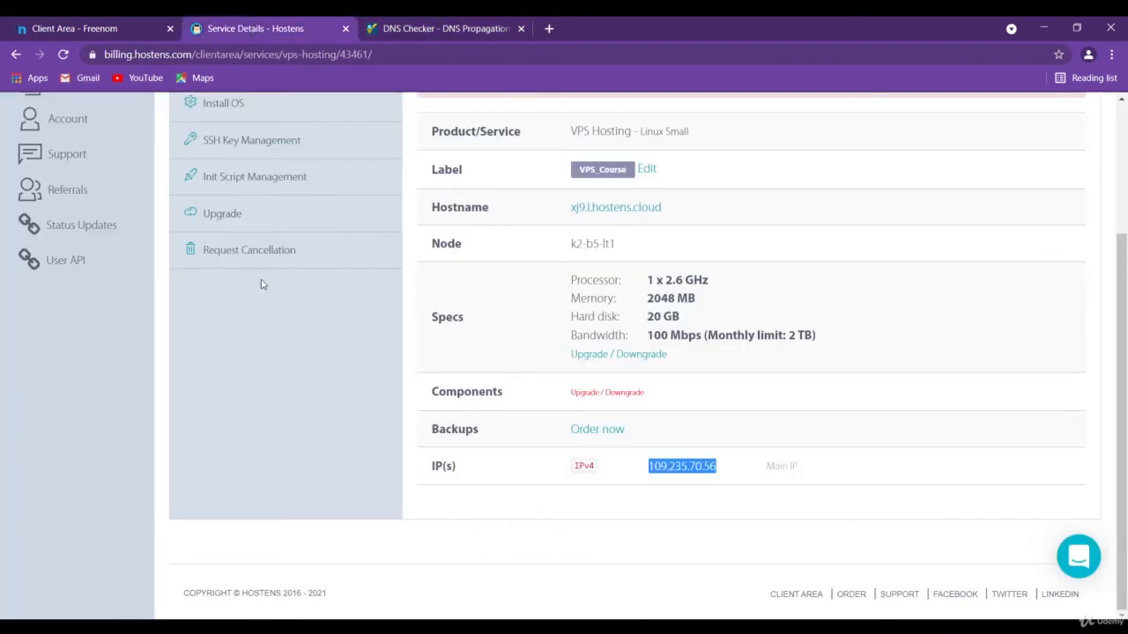
scroll(309, 371, down, 1)
scroll(309, 371, up, 1)
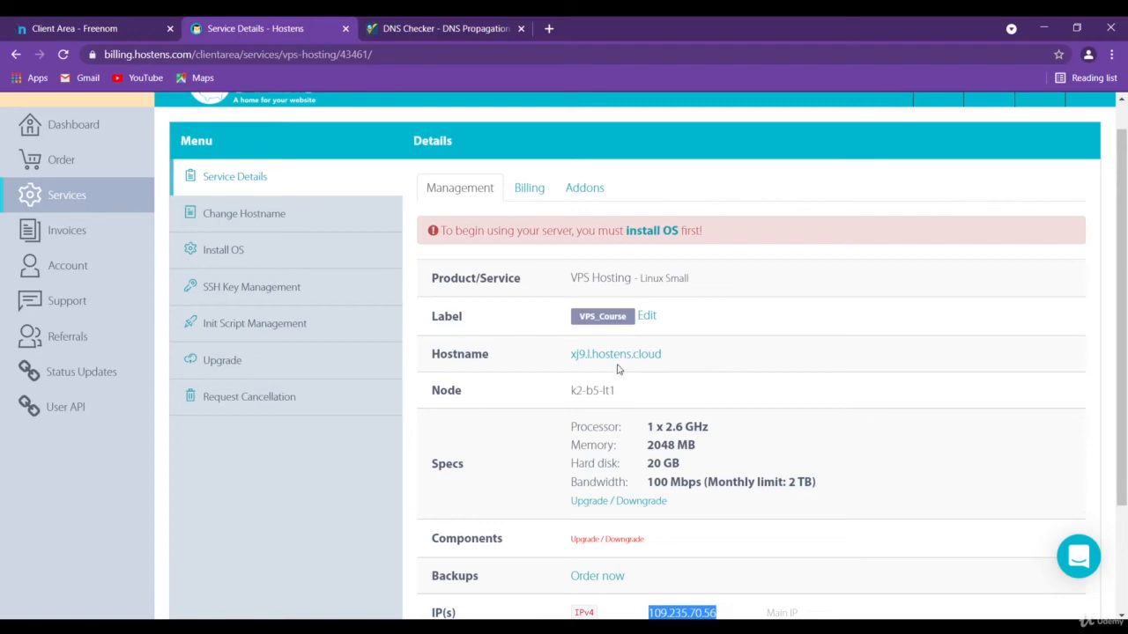
click(432, 29)
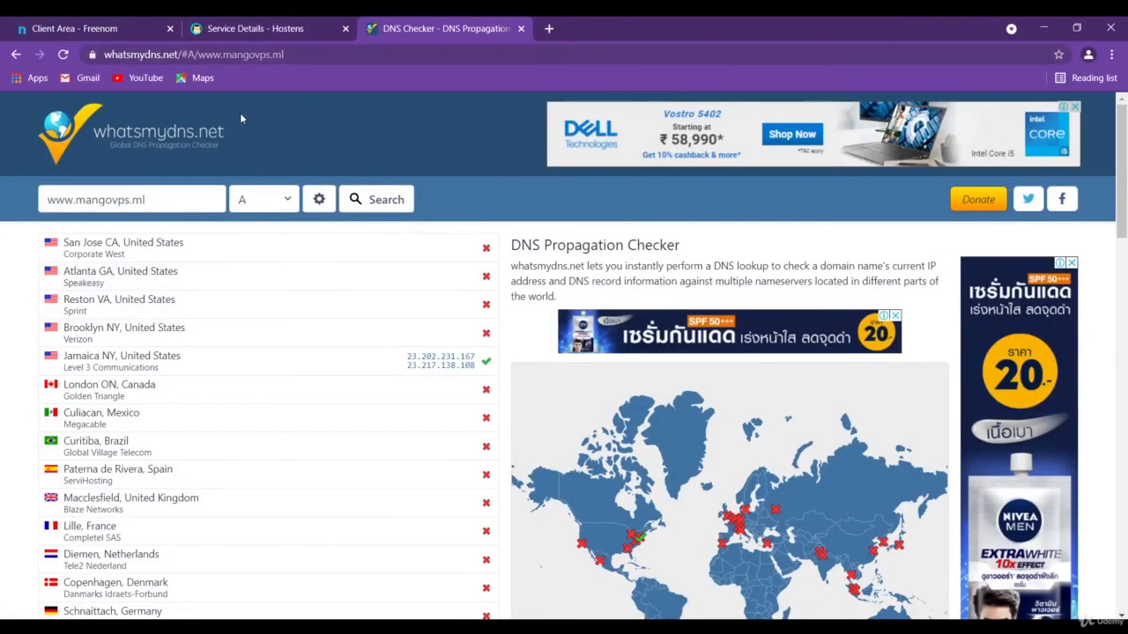
Switch to Freenom, open the list of registered domains, and briefly open the umydo.ml site before closing it
click(116, 33)
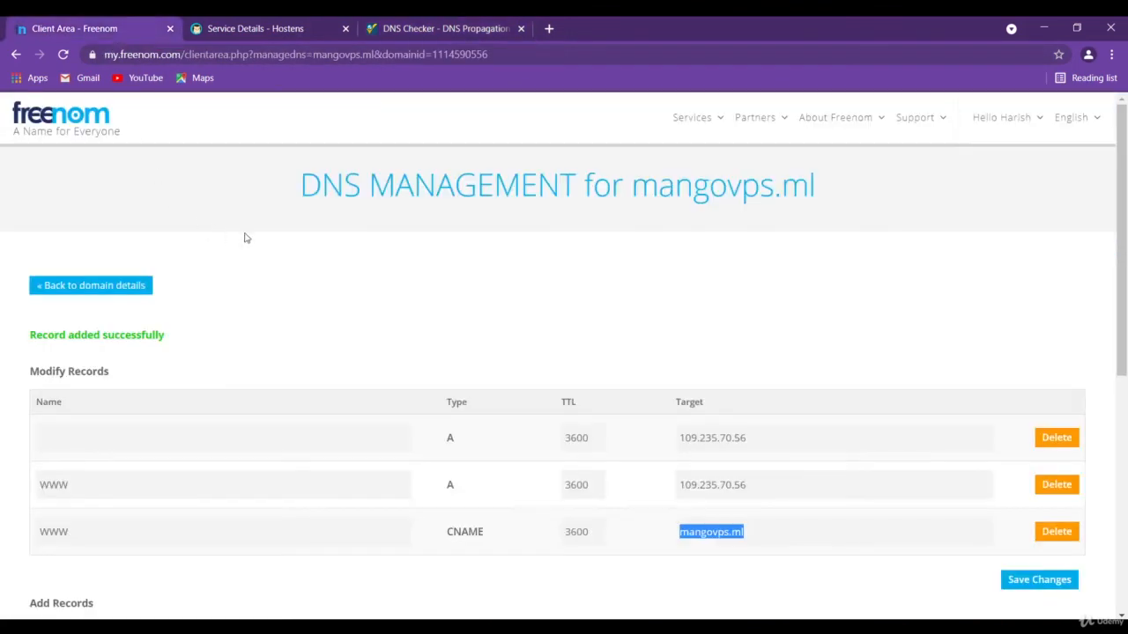
click(711, 121)
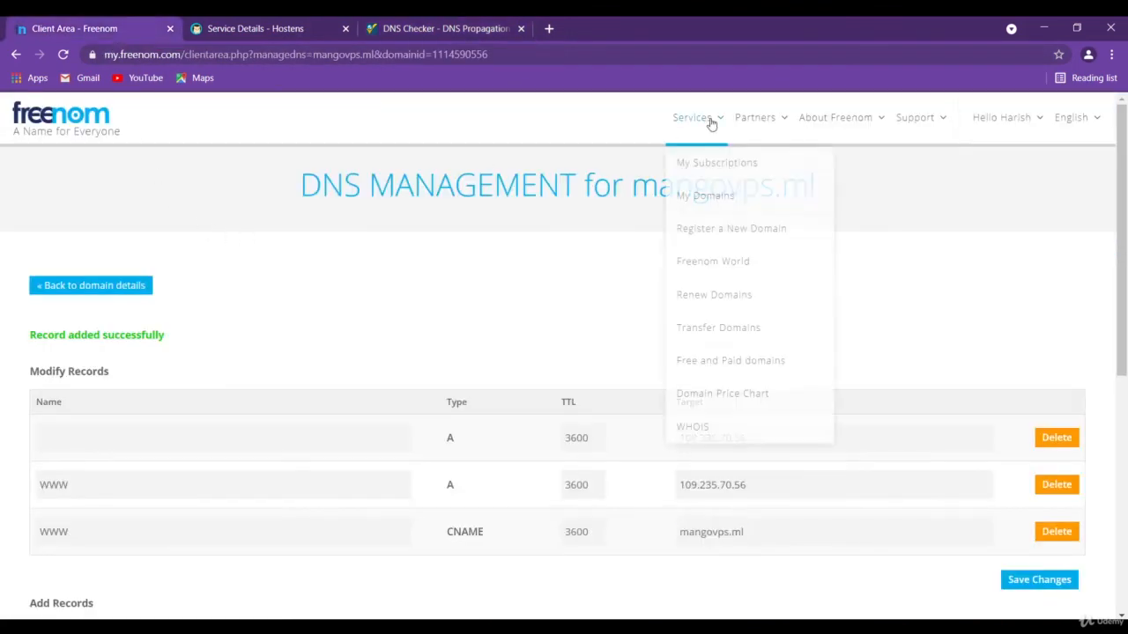
click(705, 196)
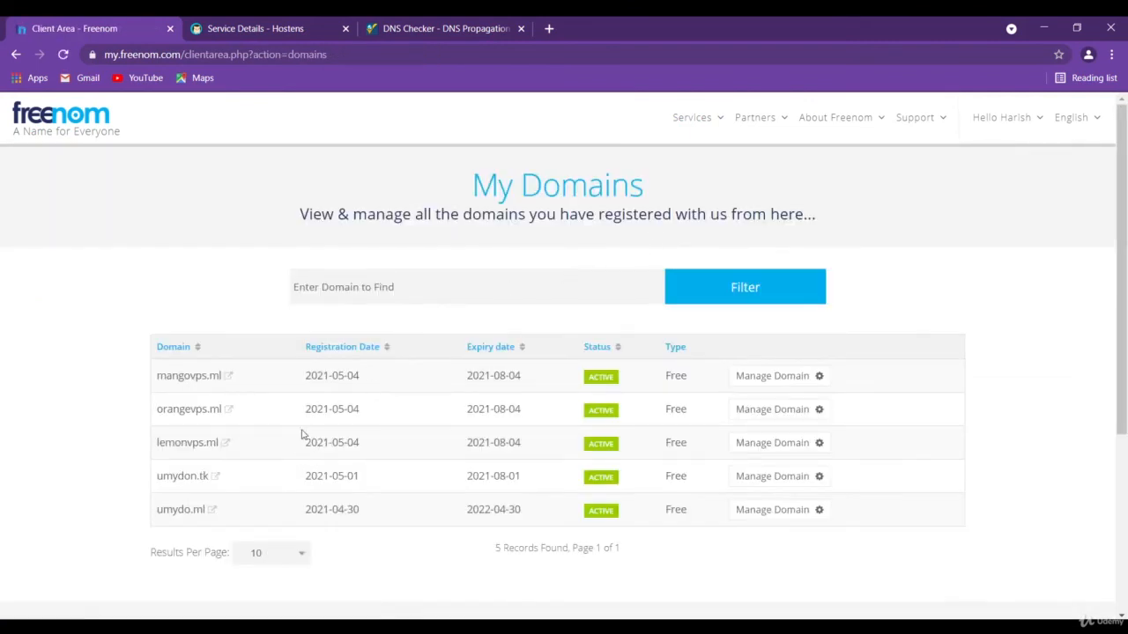
click(212, 511)
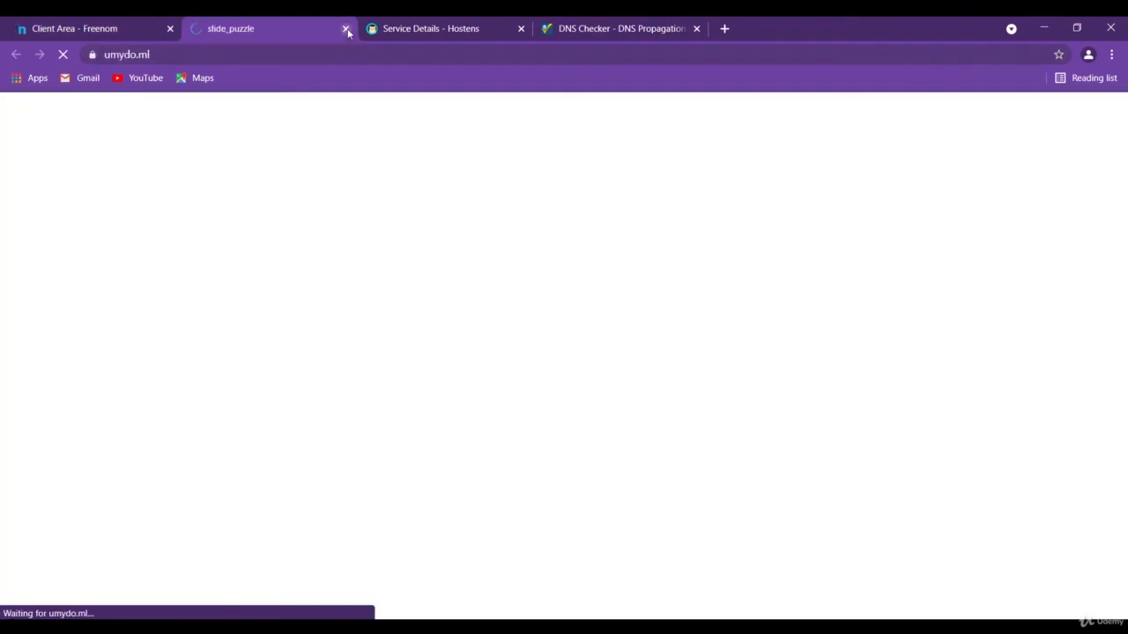
click(346, 28)
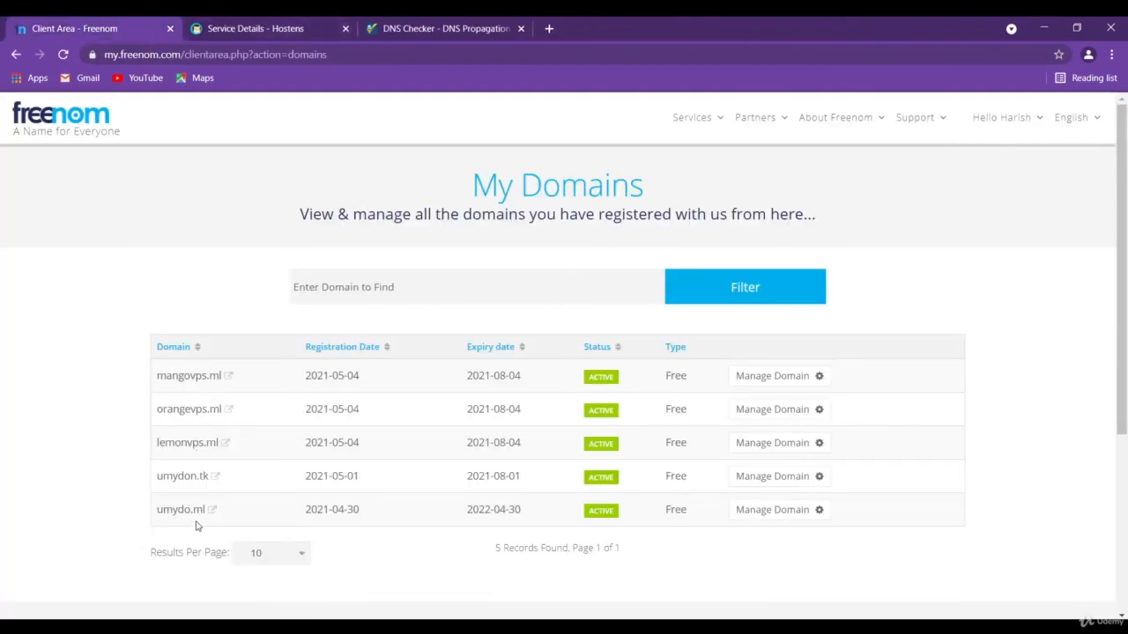
click(455, 29)
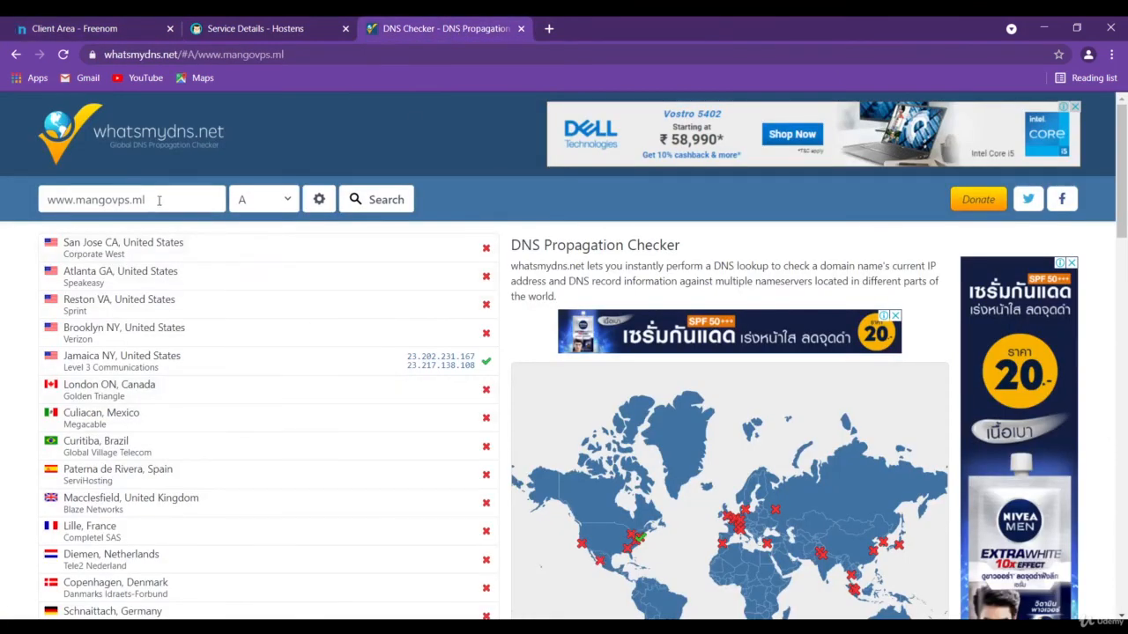
drag(166, 197, 75, 202)
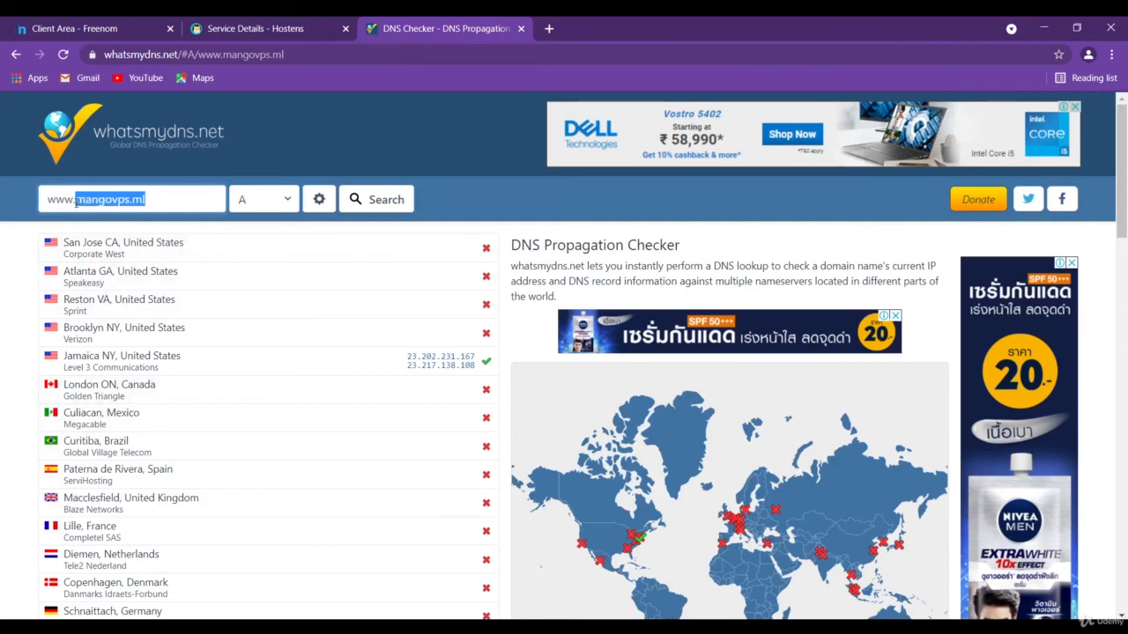
text(umydo.ml)
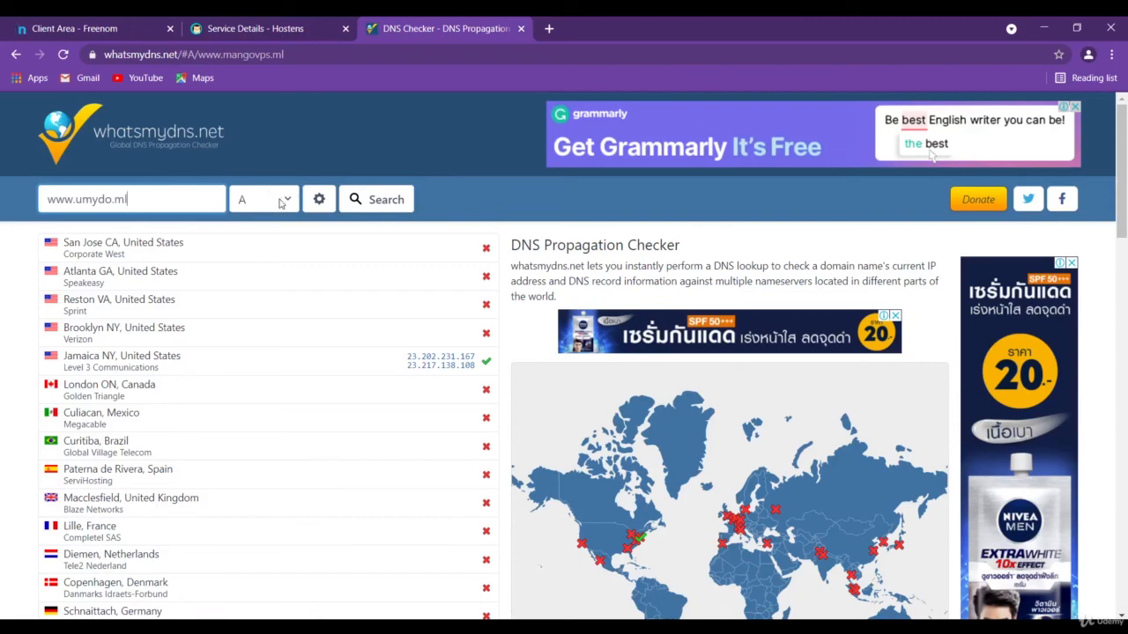
click(392, 200)
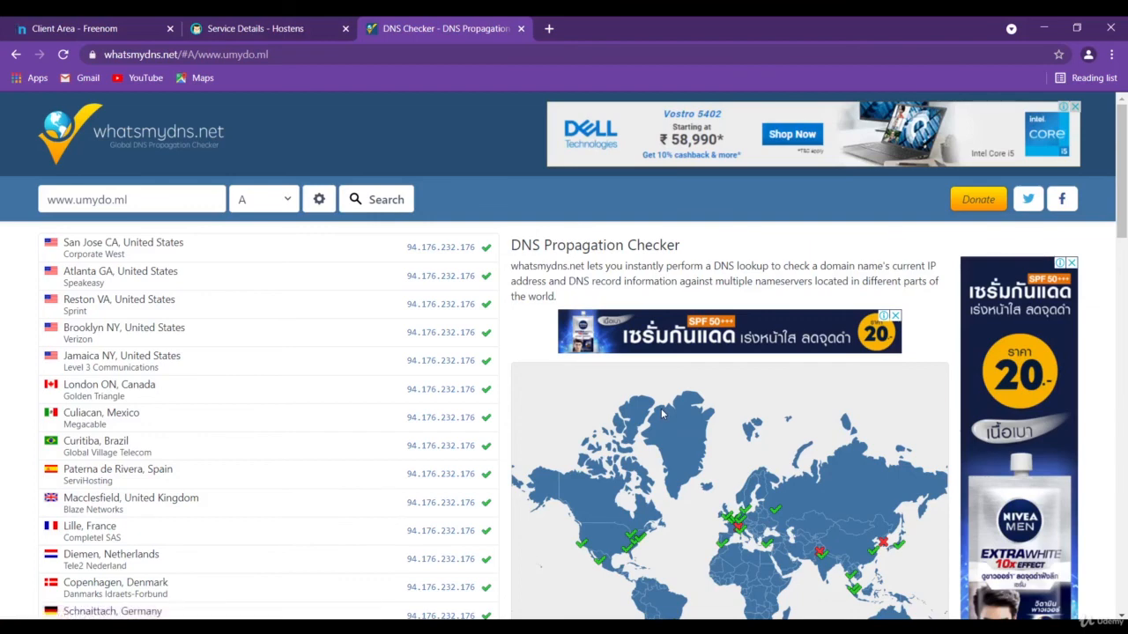
scroll(641, 430, down, 1)
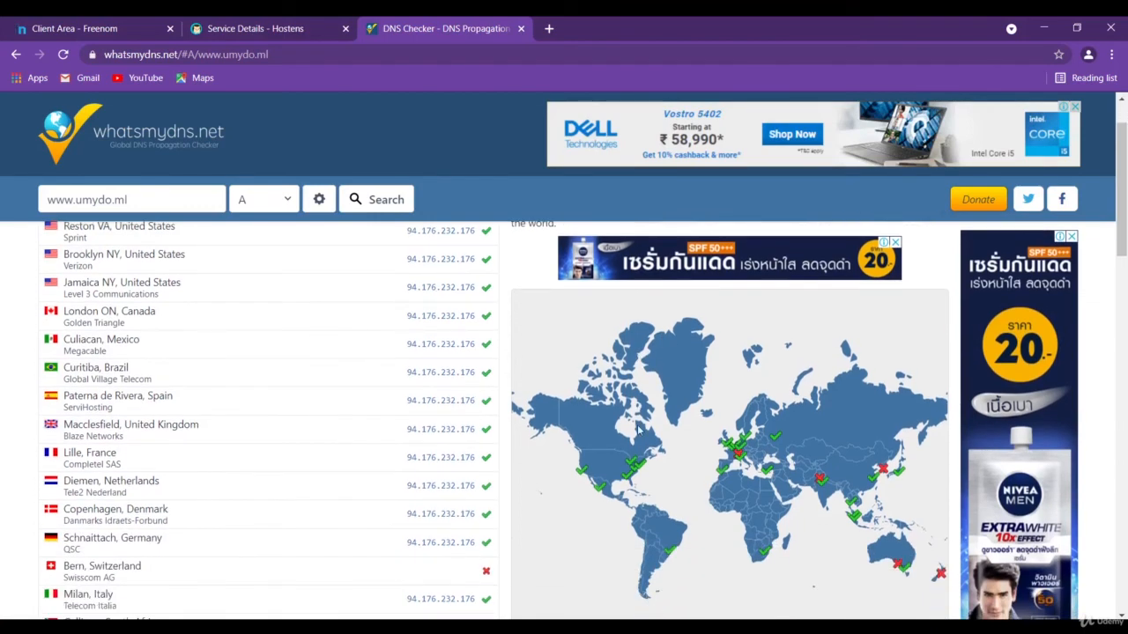
scroll(640, 429, down, 1)
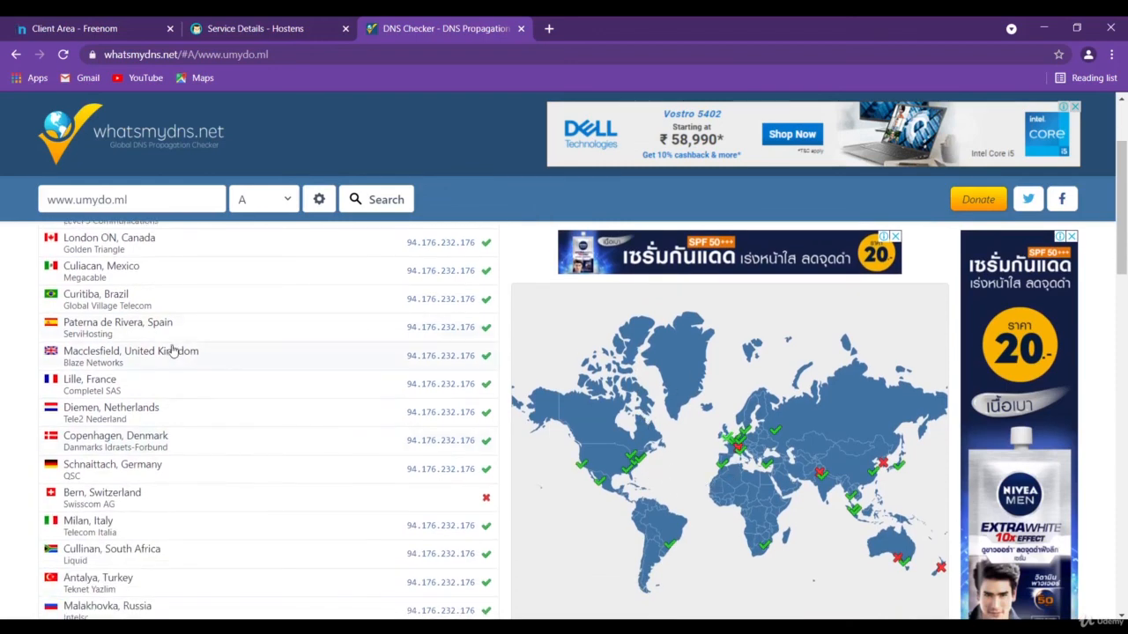
scroll(159, 344, up, 1)
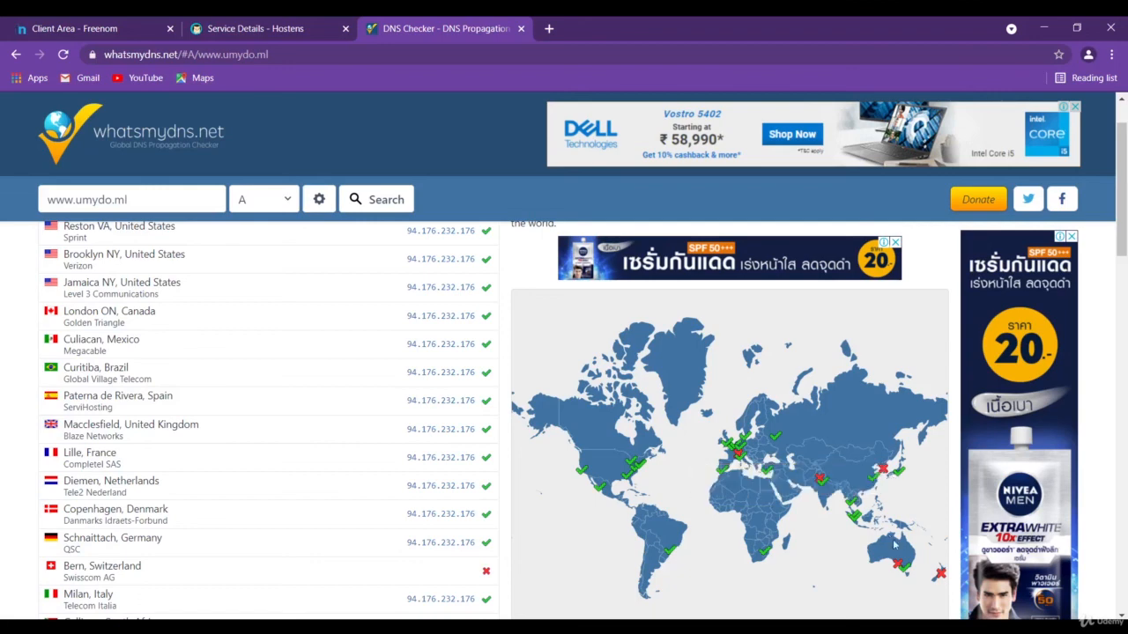
mouse_move(853, 506)
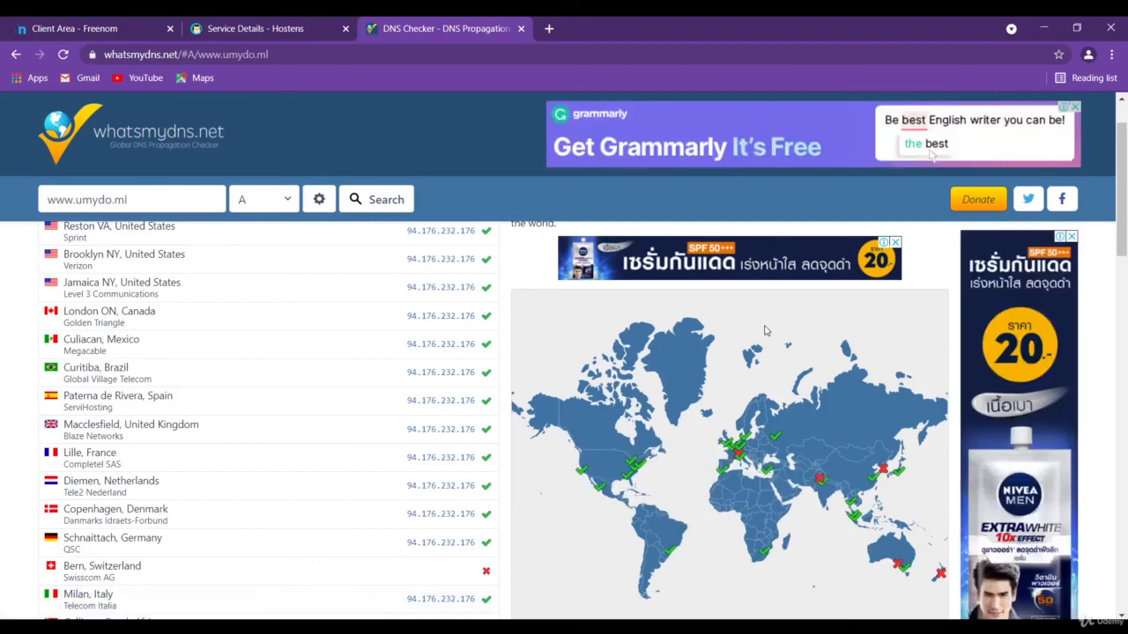
scroll(765, 331, up, 1)
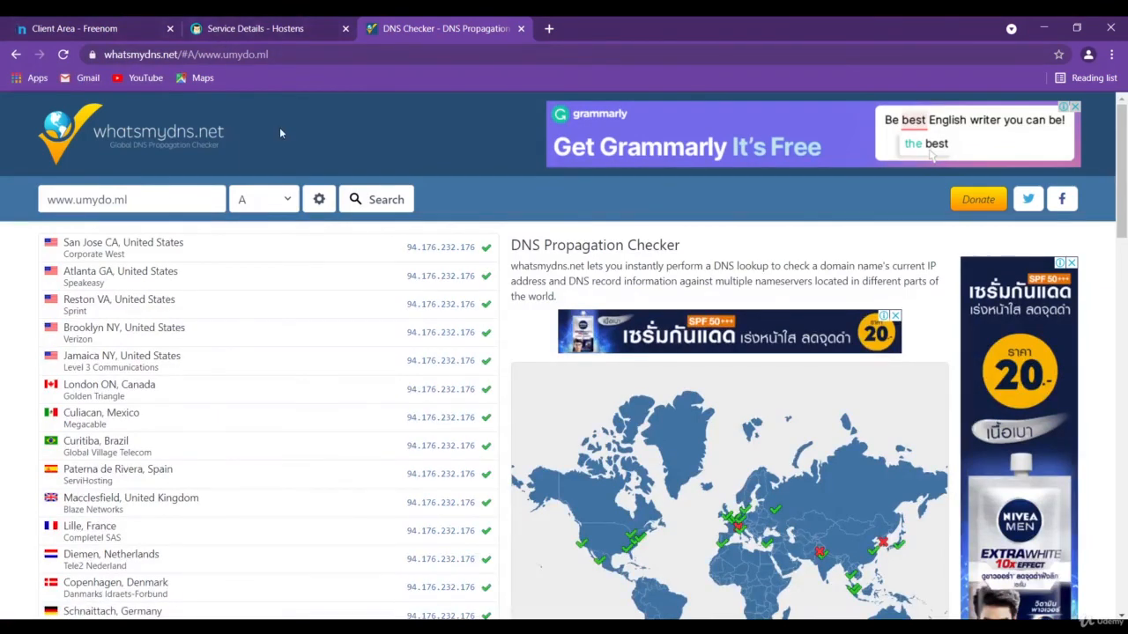